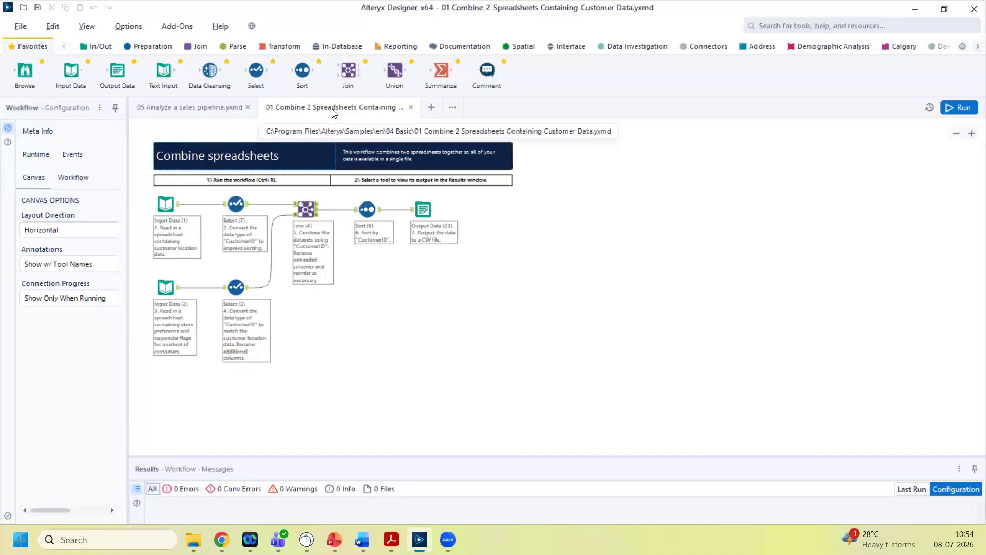
# Review the first Input Data tool's settings in a widened Configuration pane, then bring up the 2016 sales folder
pyautogui.click(176, 198)
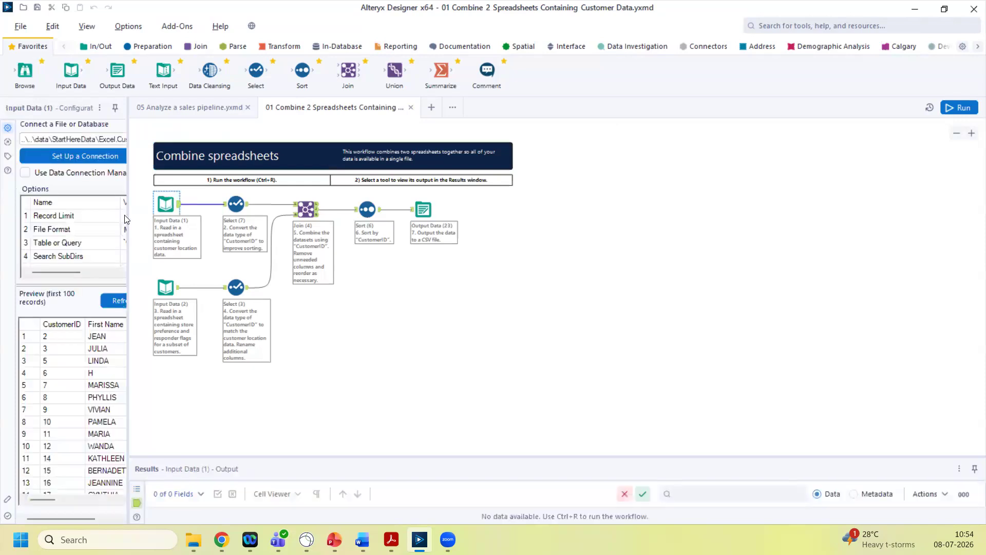
pyautogui.moveTo(127, 215); pyautogui.dragTo(296, 226)
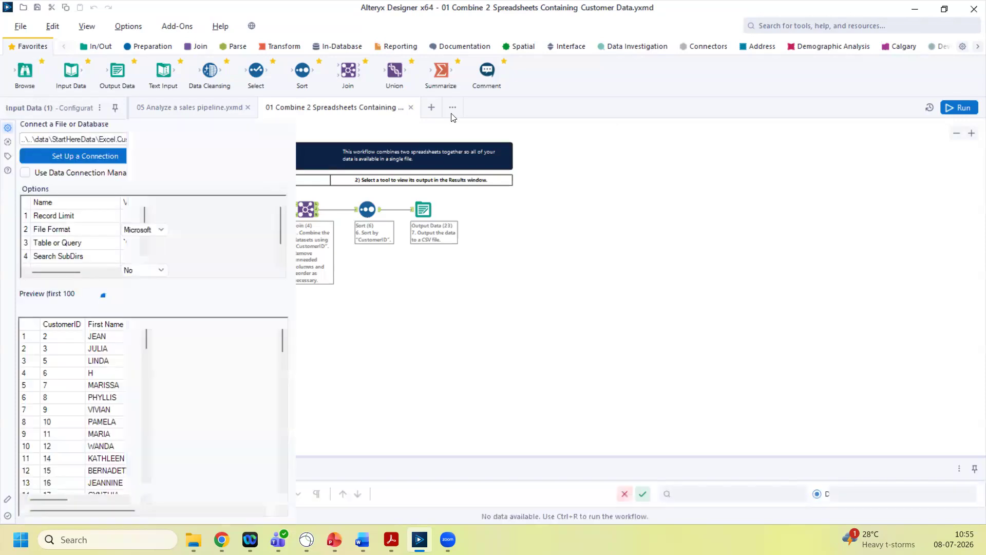
pyautogui.click(194, 540)
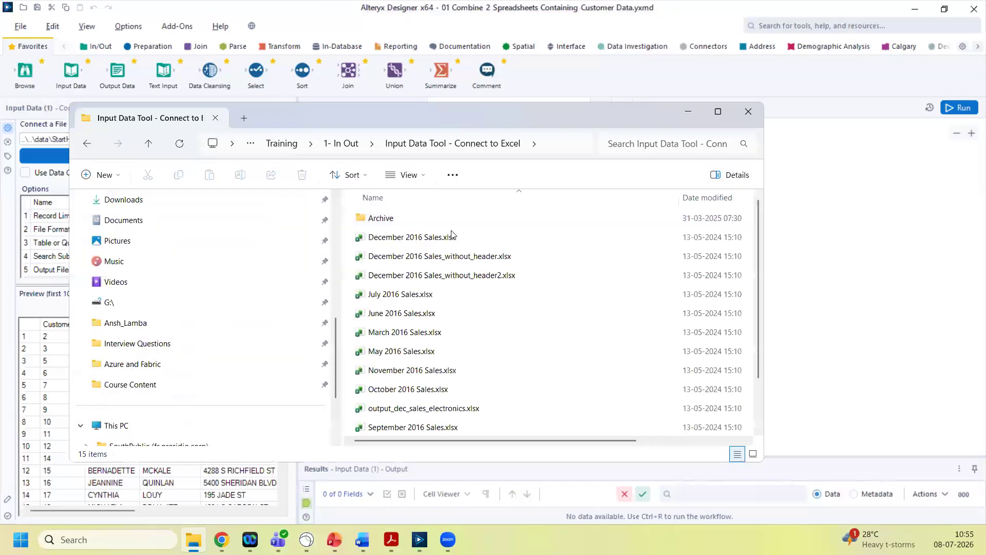
# Browse the 2016 sales workbooks in File Explorer and move its window down to uncover Alteryx
pyautogui.click(451, 237)
pyautogui.click(452, 258)
pyautogui.click(452, 276)
pyautogui.click(441, 313)
pyautogui.click(436, 351)
pyautogui.click(438, 391)
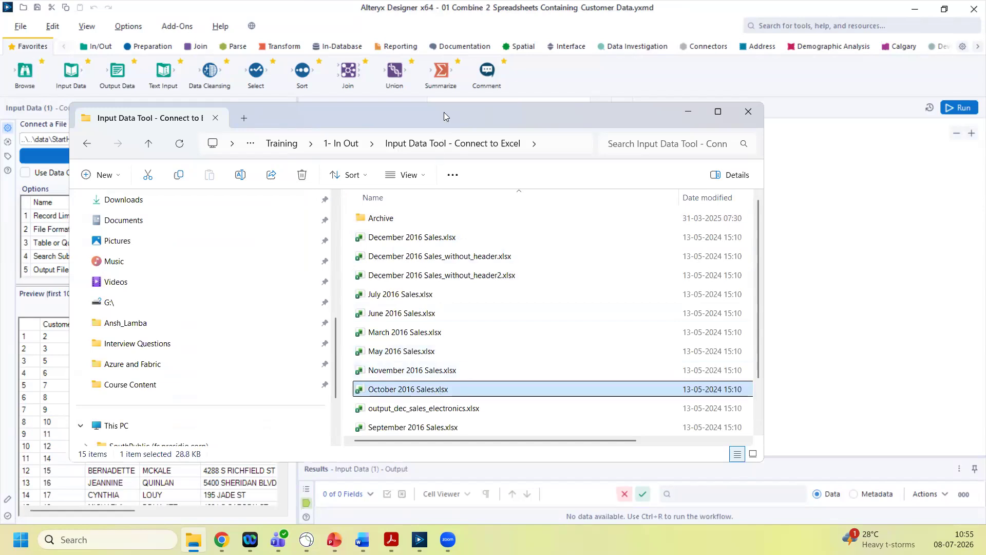
pyautogui.moveTo(444, 112); pyautogui.dragTo(447, 331)
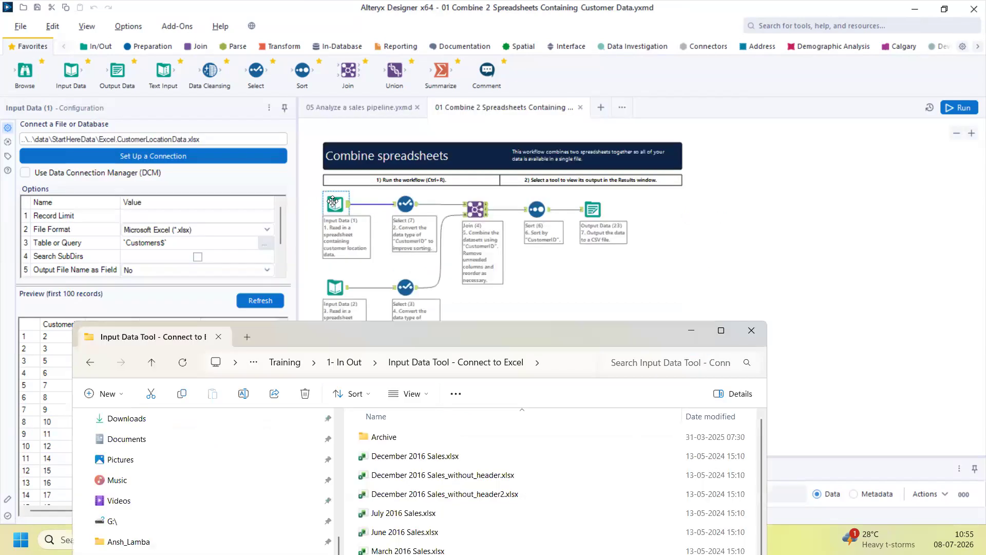
# Start a new blank workflow and drop December 2016 Sales.xlsx onto its canvas
pyautogui.click(601, 110)
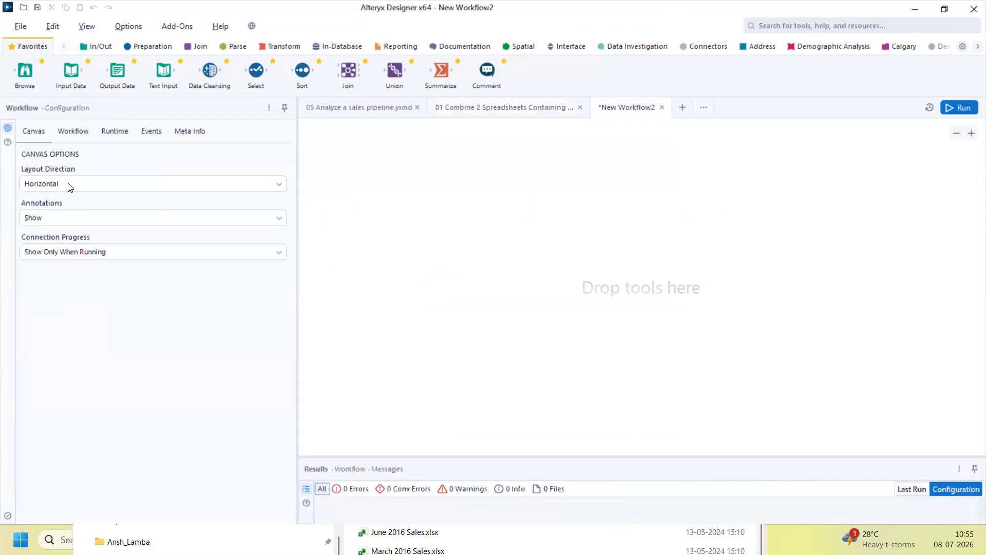
pyautogui.click(390, 533)
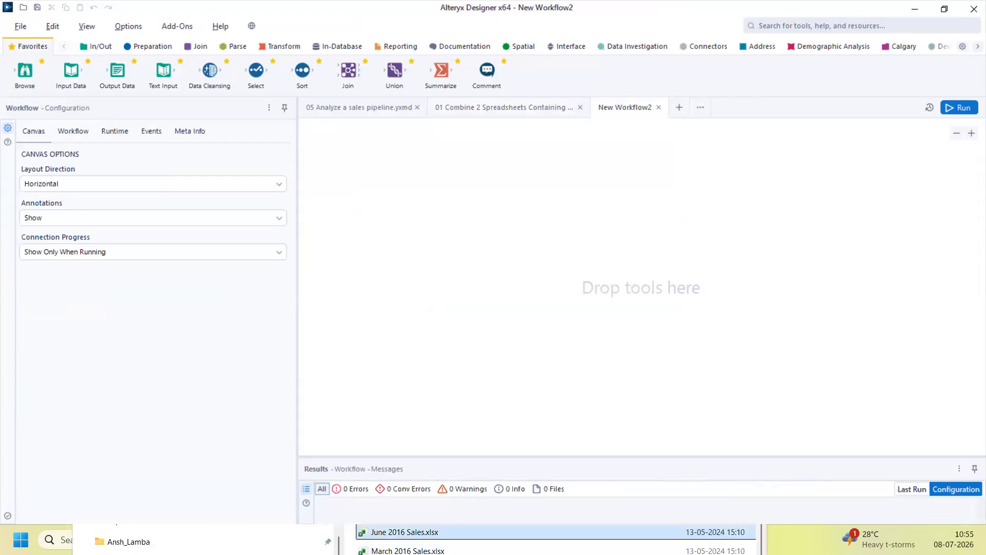
pyautogui.click(386, 457)
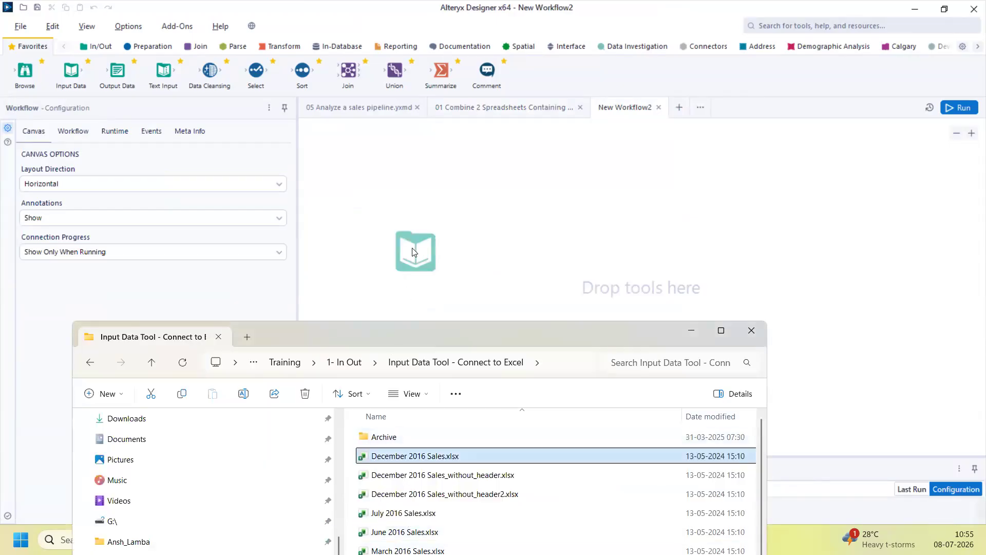
pyautogui.moveTo(416, 252); pyautogui.dragTo(415, 252)
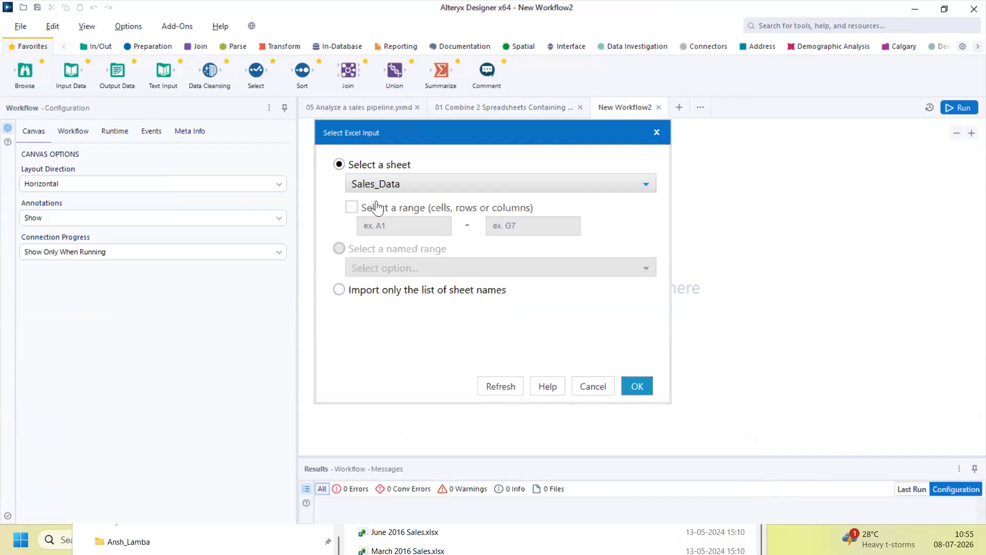
# Keep Sales_Data as the sheet to read from December 2016 Sales.xlsx and confirm
pyautogui.click(403, 190)
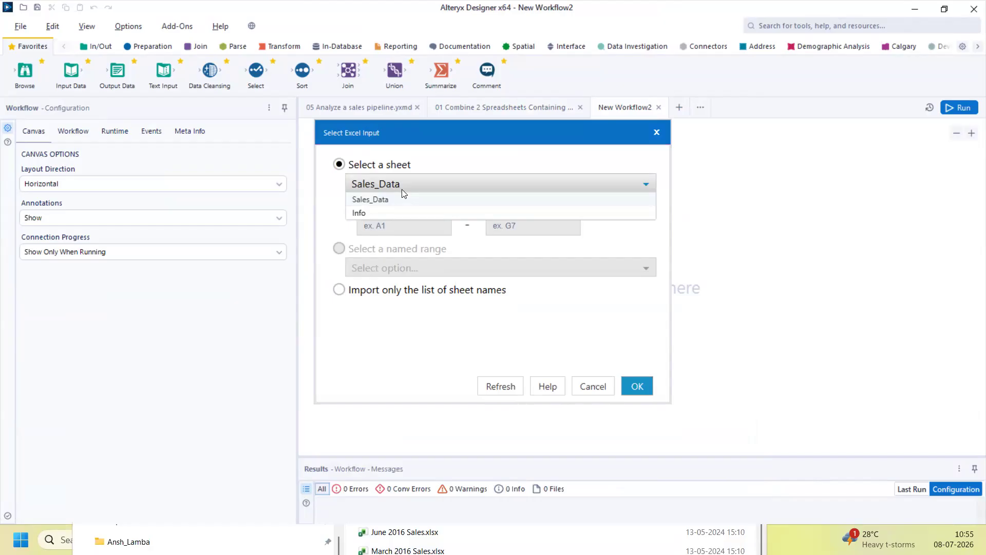
pyautogui.click(398, 201)
pyautogui.click(642, 396)
pyautogui.click(764, 406)
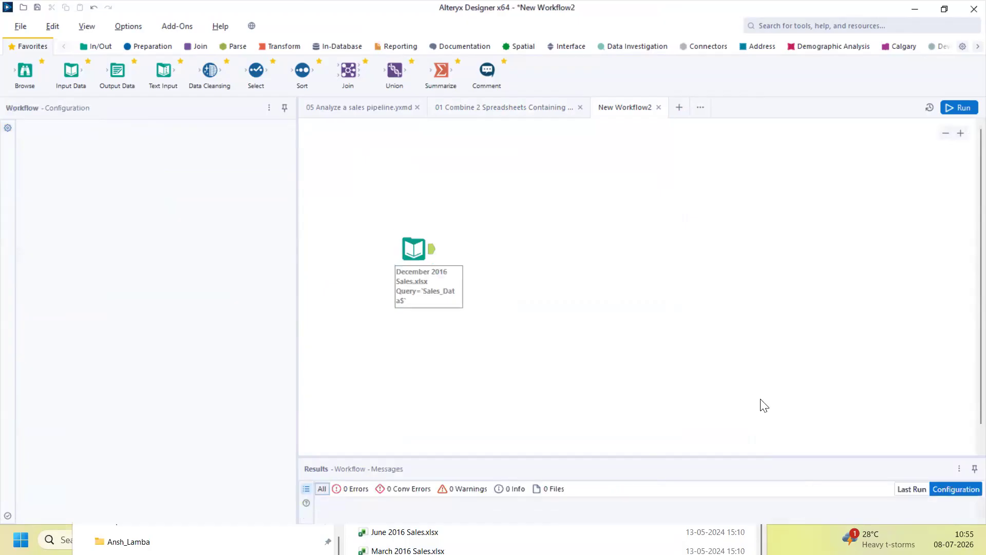
# Run the workflow and enlarge Results to view the 350 loaded sales records
pyautogui.click(962, 107)
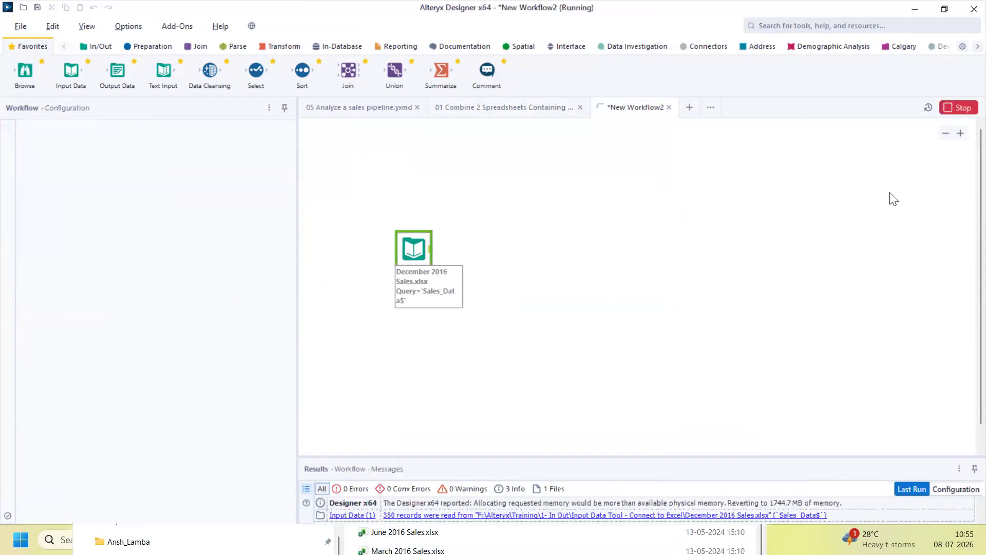
pyautogui.click(427, 252)
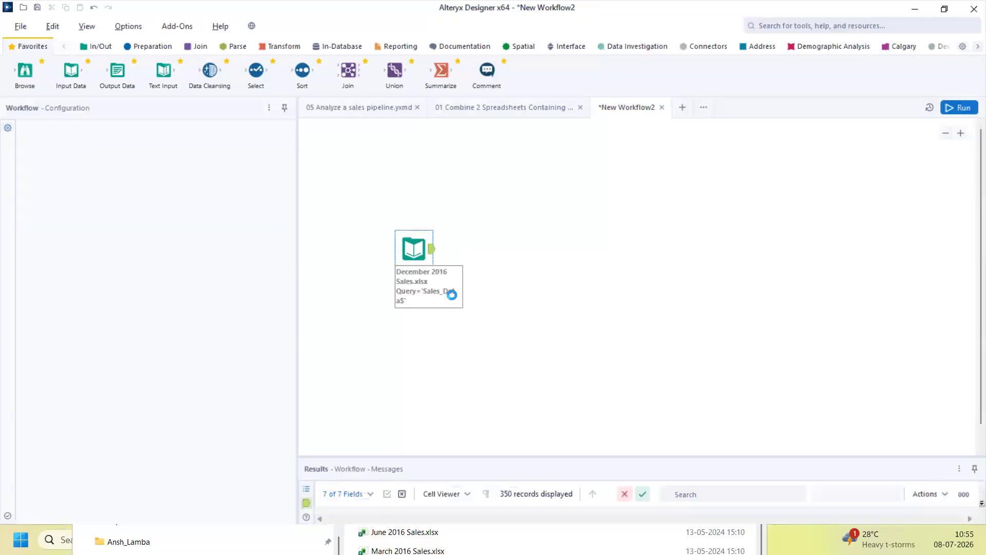
pyautogui.moveTo(440, 456); pyautogui.dragTo(468, 288)
# Inspect the Department column values, such as Groceries, across the loaded records
pyautogui.moveTo(386, 363); pyautogui.dragTo(876, 450)
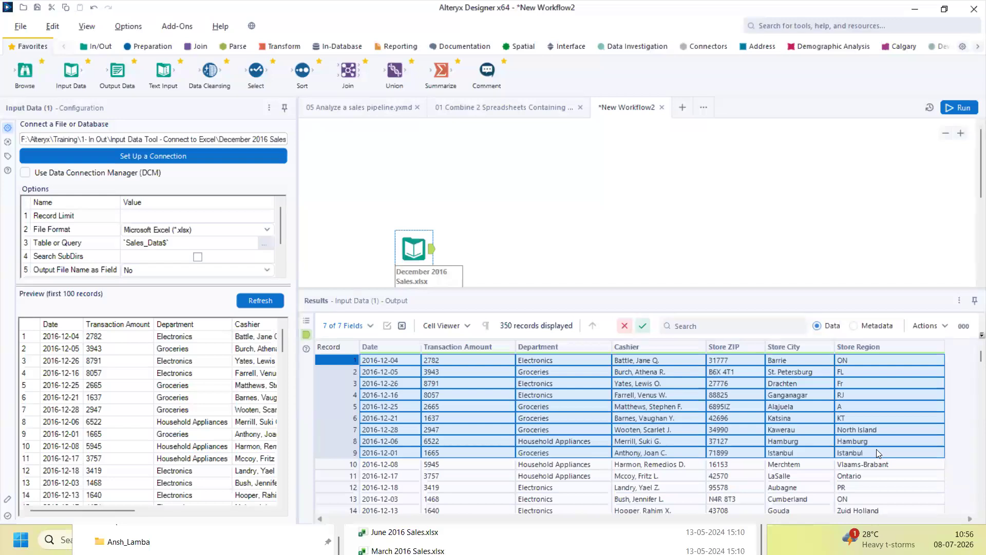
pyautogui.moveTo(536, 361); pyautogui.dragTo(546, 531)
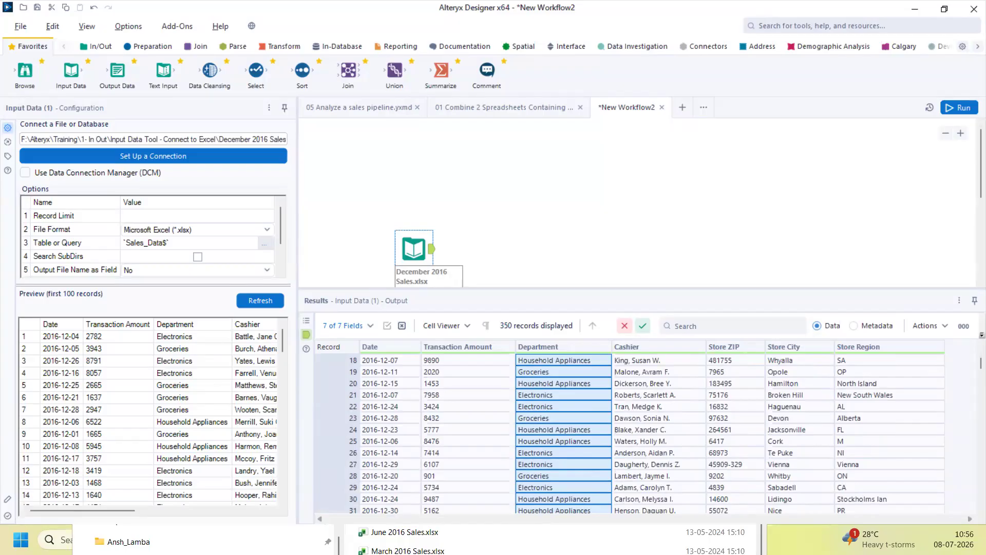
pyautogui.moveTo(413, 245); pyautogui.dragTo(358, 191)
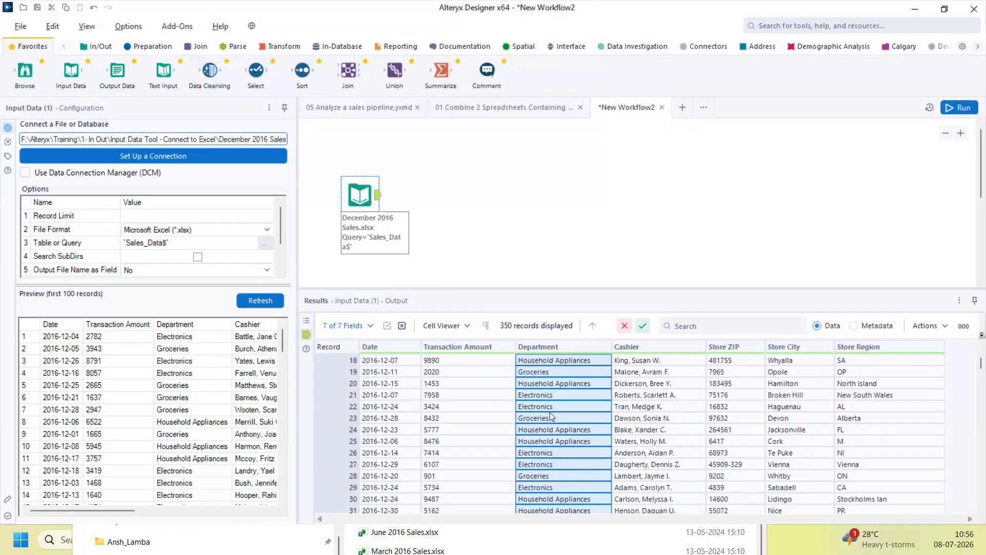
pyautogui.click(546, 371)
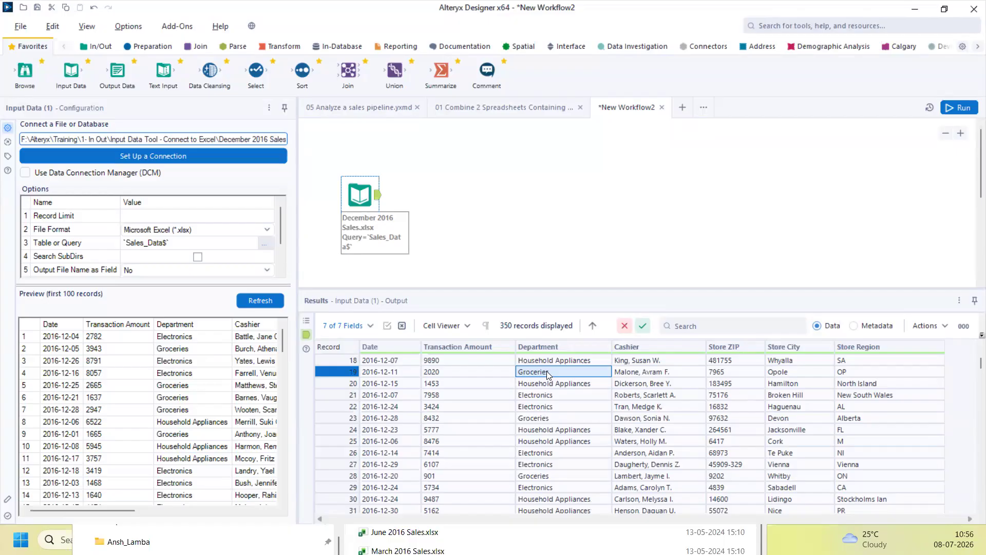
pyautogui.click(153, 46)
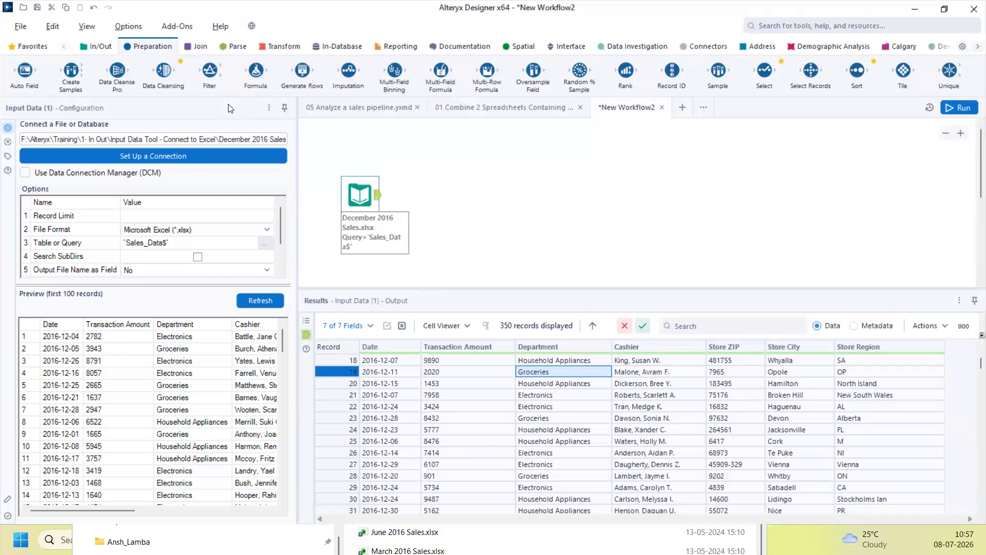
# Connect a Filter after the sales input with basic condition Department Equals Groceries, then run
pyautogui.moveTo(209, 75)
pyautogui.mouseDown()
pyautogui.moveTo(407, 181)
pyautogui.moveTo(218, 72)
pyautogui.mouseUp()
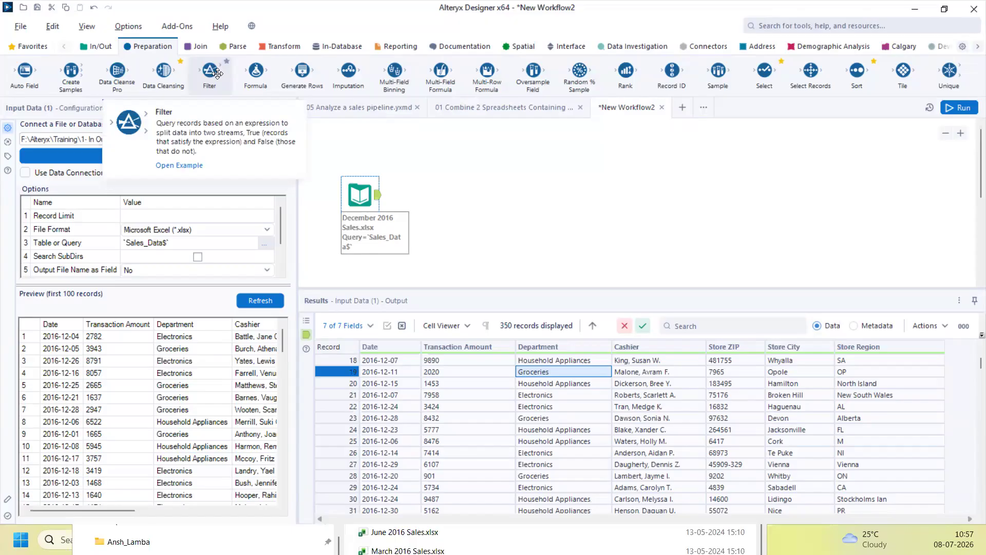
pyautogui.moveTo(218, 73); pyautogui.dragTo(434, 197)
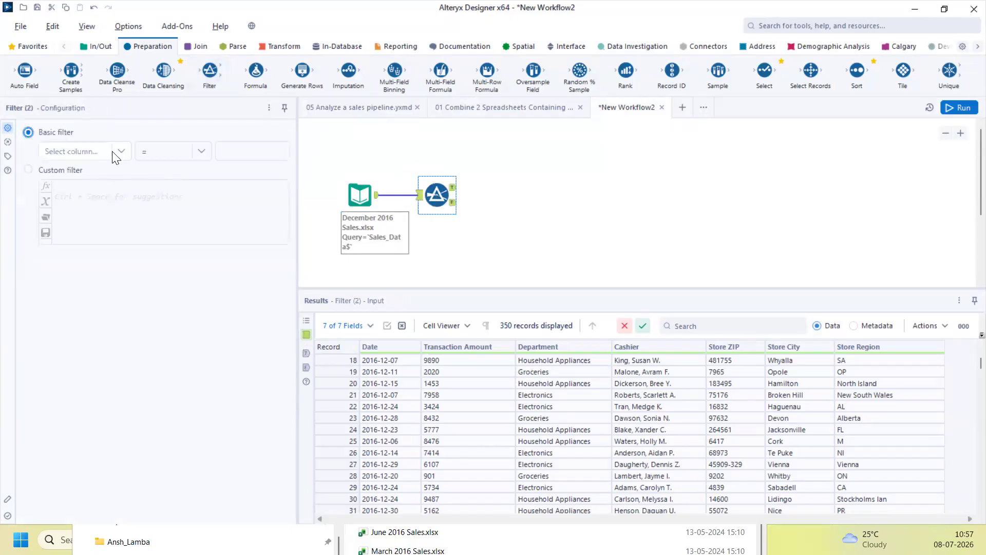
pyautogui.click(114, 154)
pyautogui.click(93, 193)
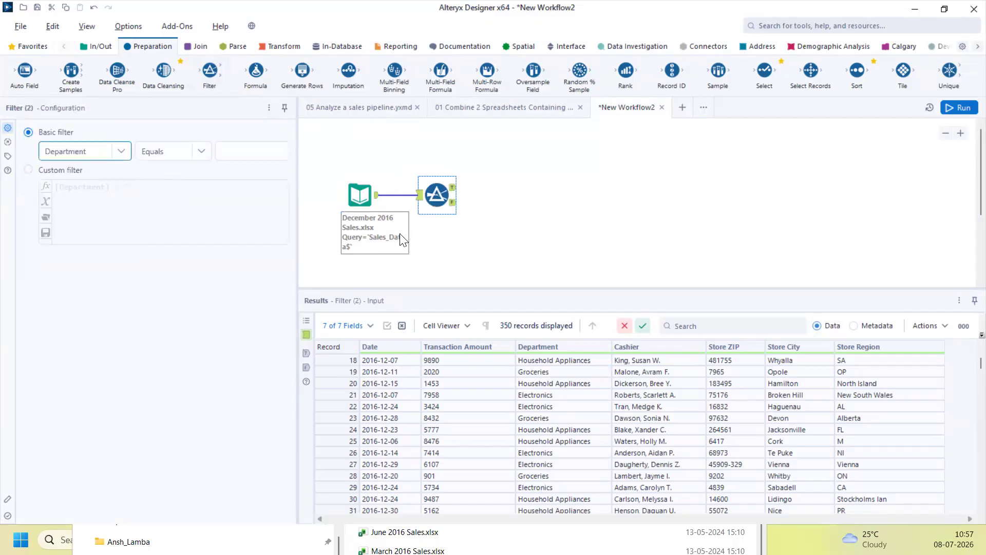
pyautogui.click(534, 421)
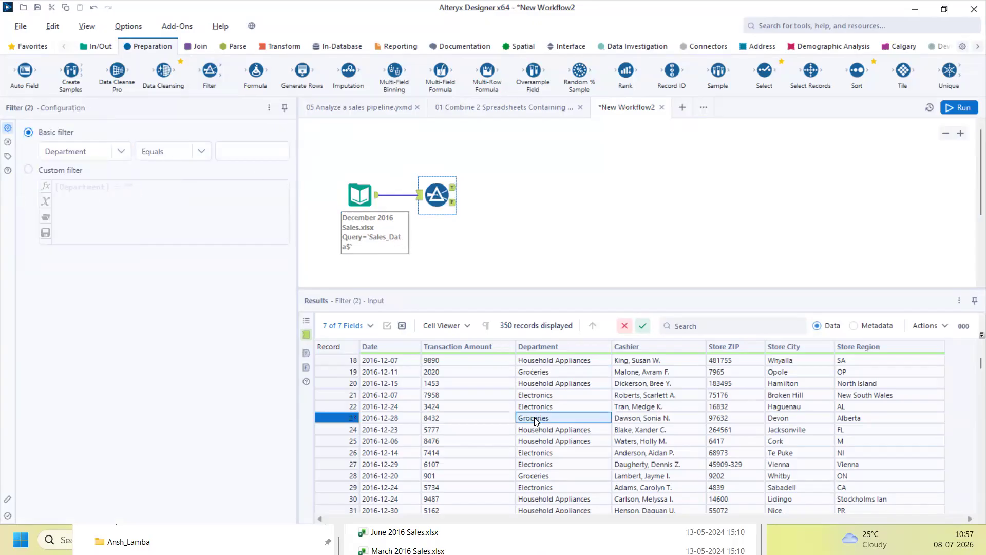
pyautogui.write('Groceries')
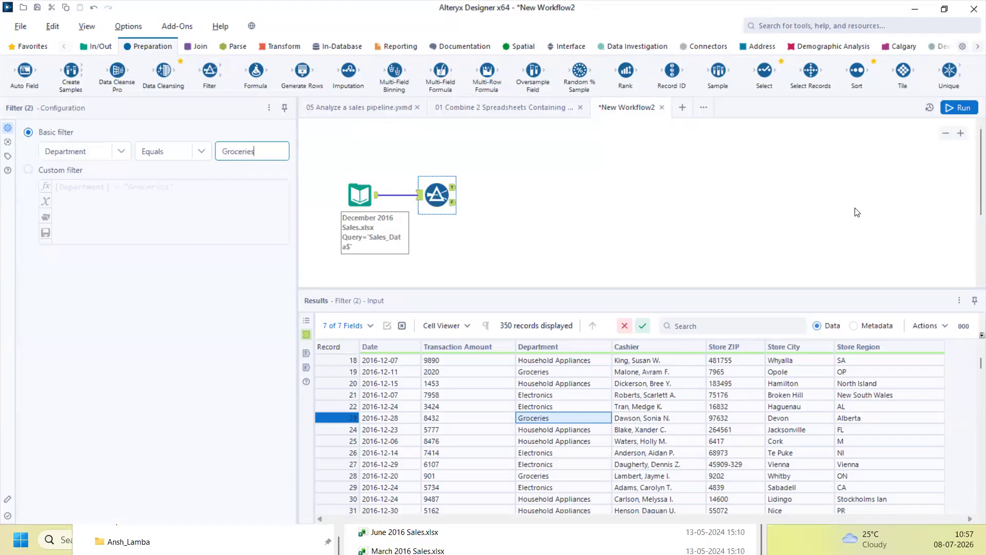
pyautogui.hotkey('ctrl', 'r')
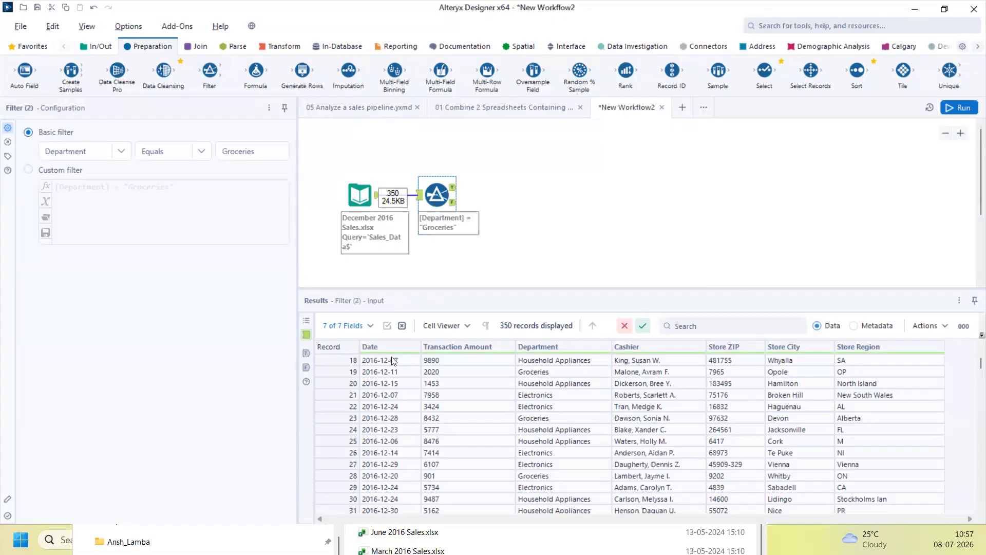
# View the Filter's True output (124 Groceries rows), then its False output (226 other rows)
pyautogui.moveTo(382, 368); pyautogui.dragTo(889, 464)
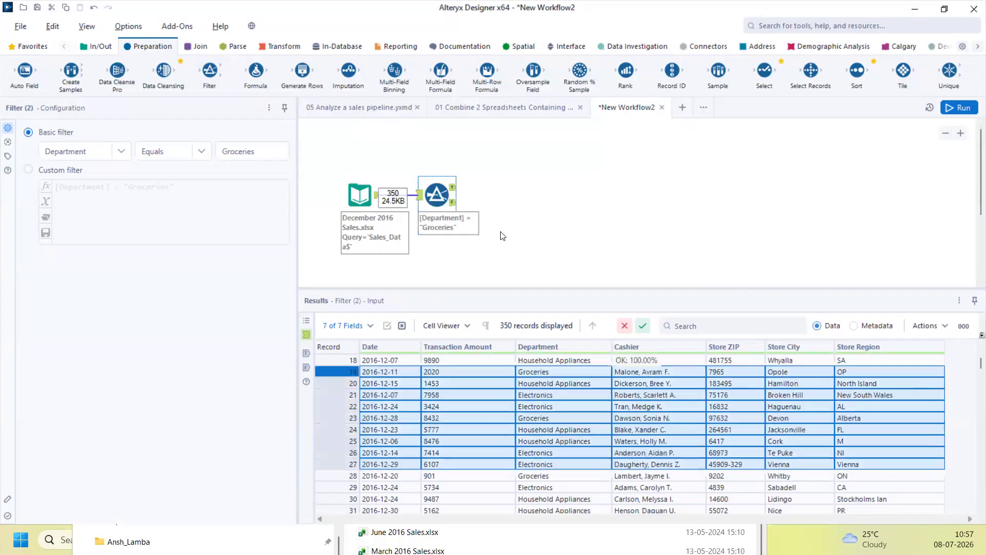
pyautogui.click(454, 187)
pyautogui.moveTo(399, 383); pyautogui.dragTo(874, 441)
pyautogui.click(453, 201)
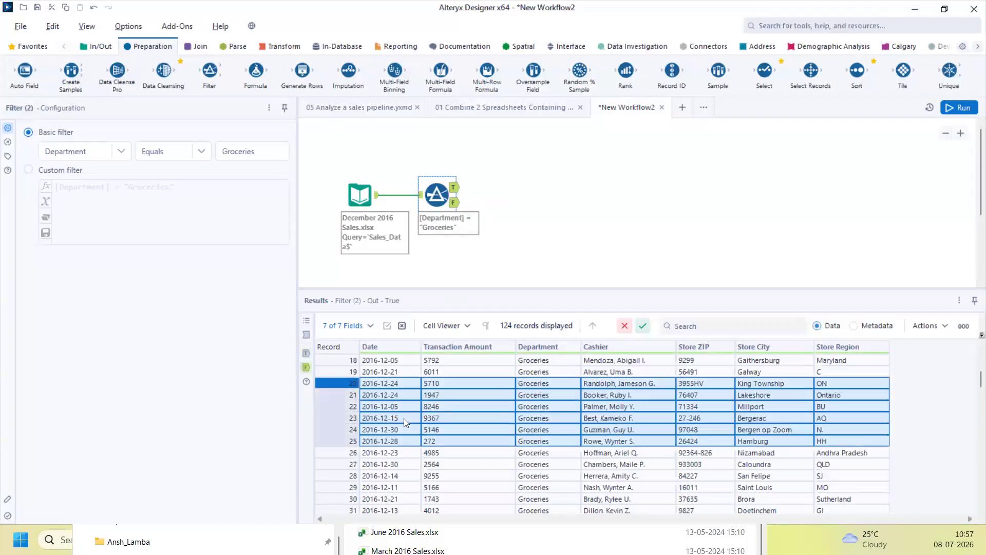
pyautogui.moveTo(375, 418); pyautogui.dragTo(629, 468)
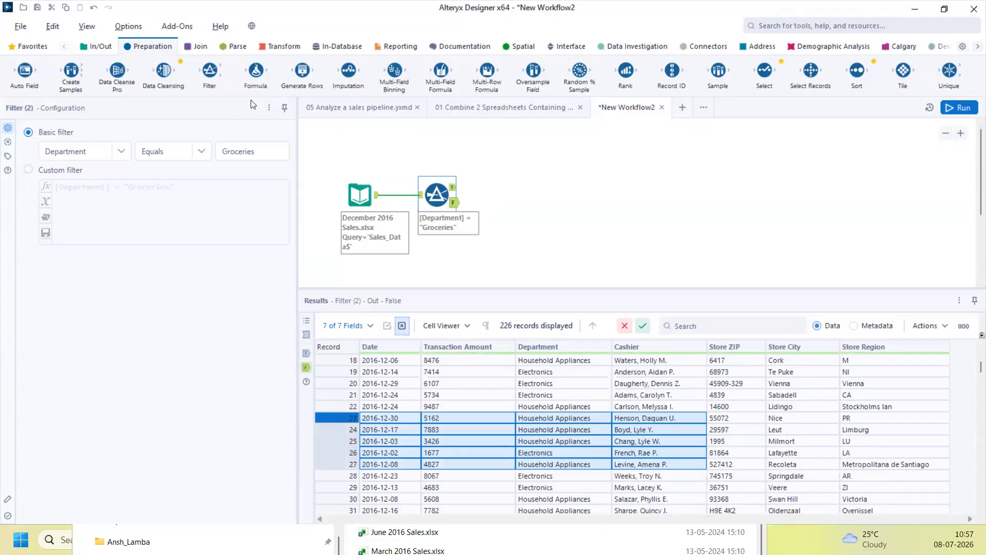
# Place a Text Input with a Name column header and a sample full name in row 1
pyautogui.click(101, 45)
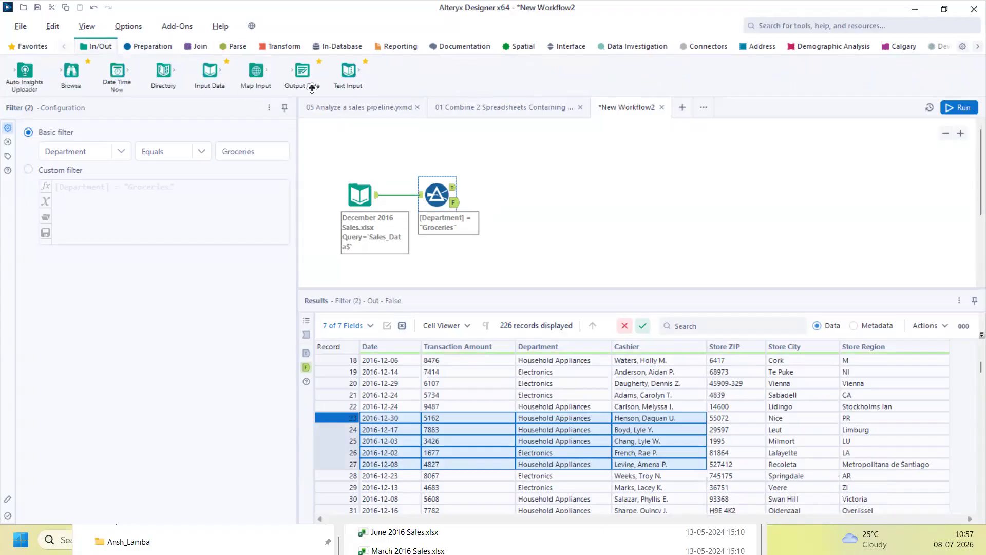
pyautogui.moveTo(348, 72); pyautogui.dragTo(663, 171)
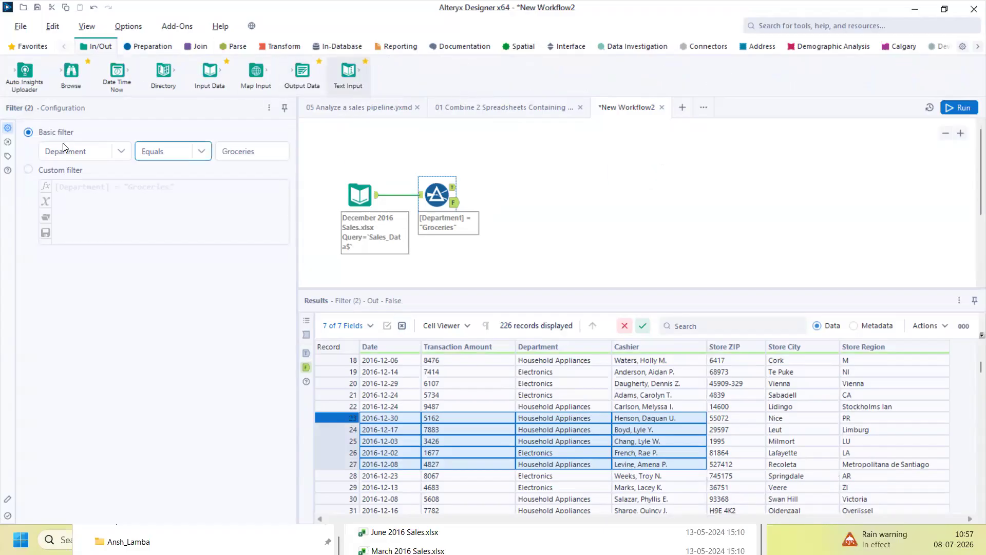
pyautogui.write('Name')
pyautogui.press('Return')
pyautogui.click(48, 160)
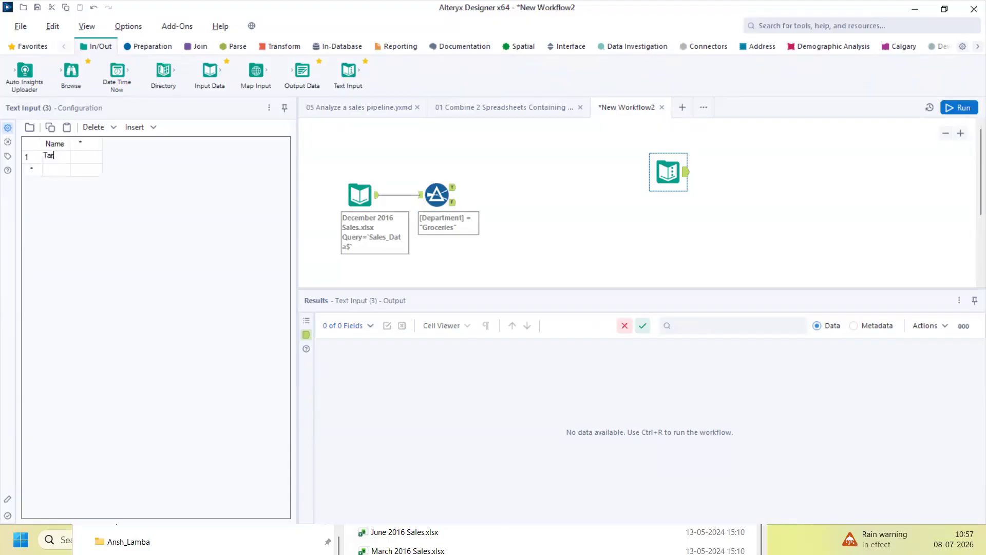
# Rename the column header to Fullname, reposition the Text Input, and run the workflow
pyautogui.click(60, 145)
pyautogui.write('Fullname')
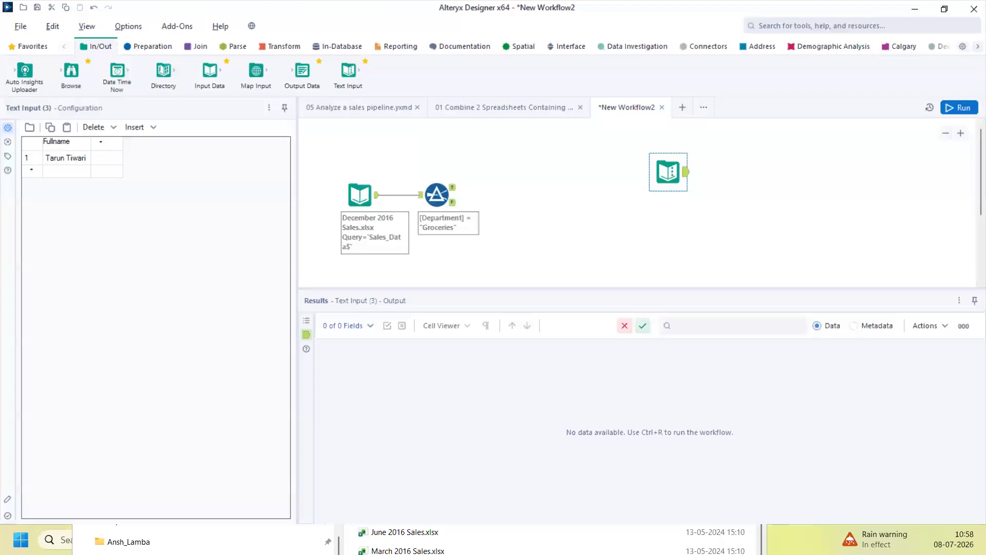
pyautogui.moveTo(671, 172); pyautogui.dragTo(645, 201)
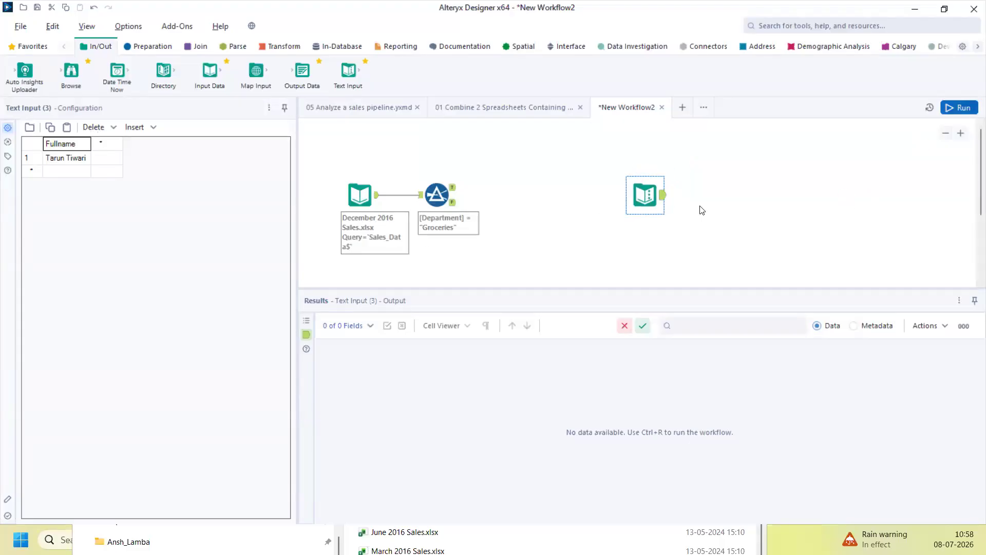
pyautogui.hotkey('ctrl', 'r')
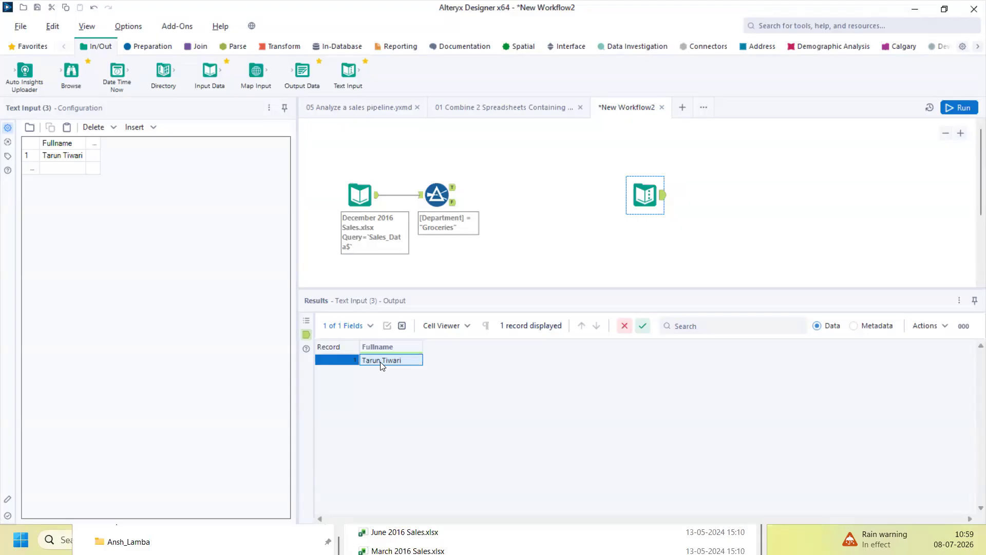
# Open the Parse tools after checking the single Fullname record
pyautogui.click(233, 46)
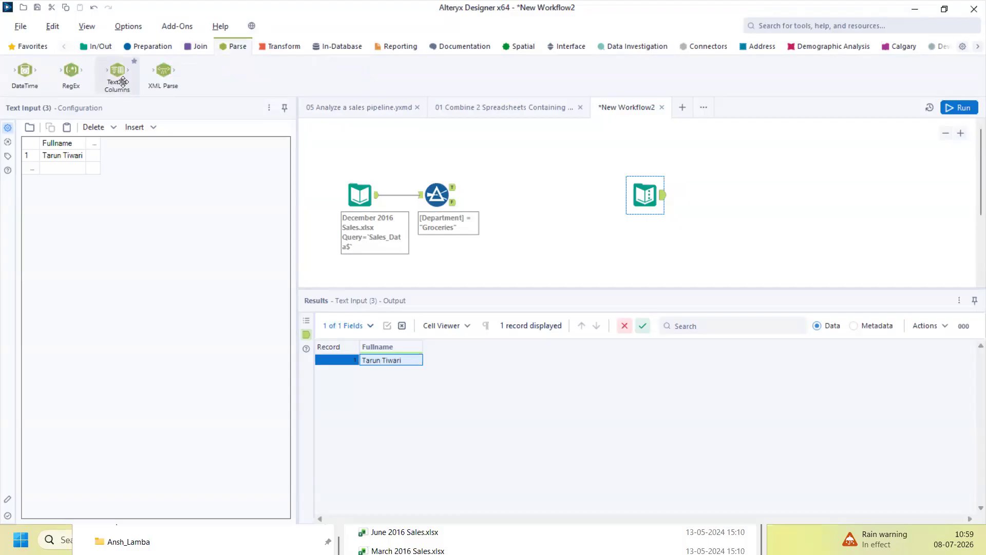
# Add Text To Columns after the Text Input, removing the comma delimiter and setting 2 output columns
pyautogui.moveTo(124, 81); pyautogui.dragTo(721, 194)
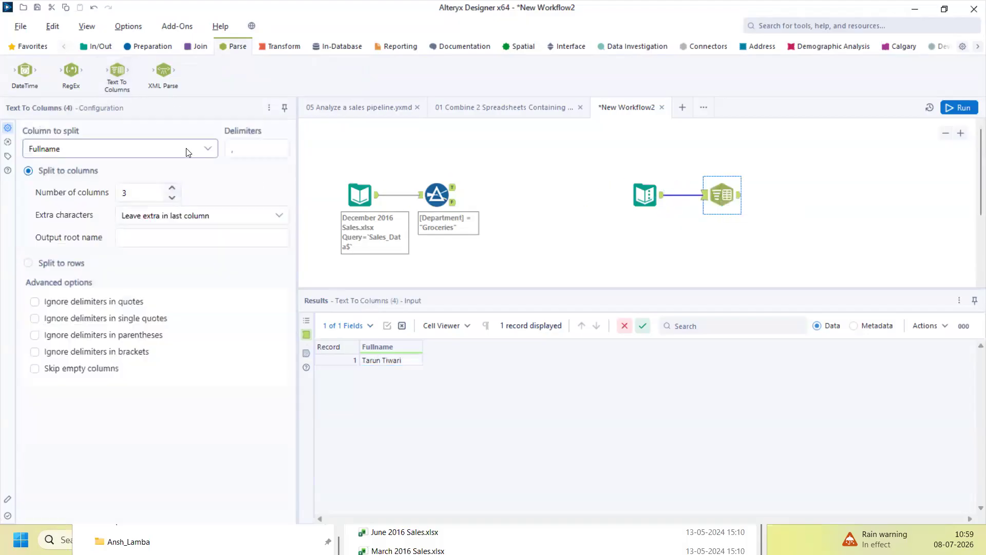
pyautogui.click(252, 148)
pyautogui.moveTo(246, 147); pyautogui.dragTo(229, 148)
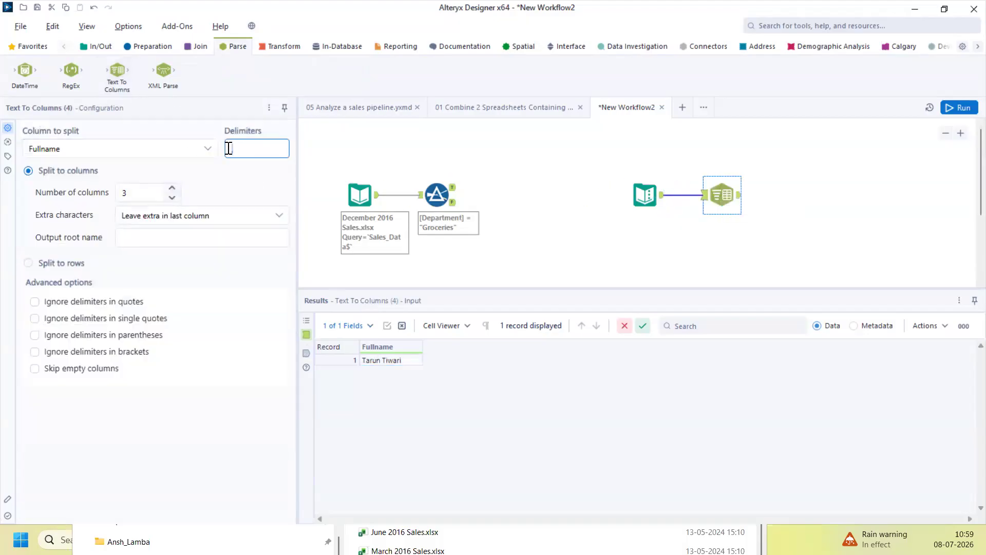
pyautogui.press('BackSpace')
pyautogui.click(172, 199)
# Run the workflow and check the split output columns 1 and 2 holding first and last names
pyautogui.click(959, 107)
pyautogui.click(740, 208)
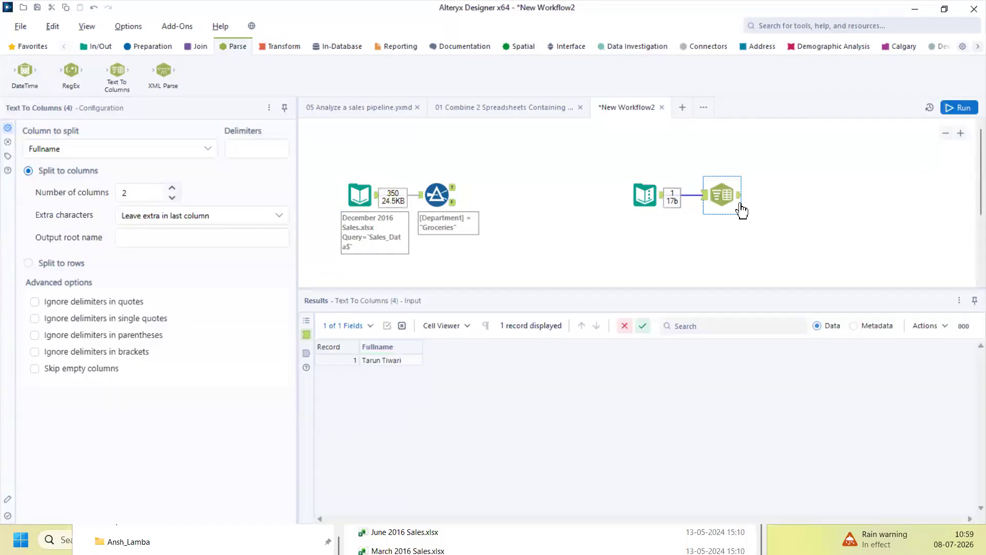
pyautogui.click(739, 197)
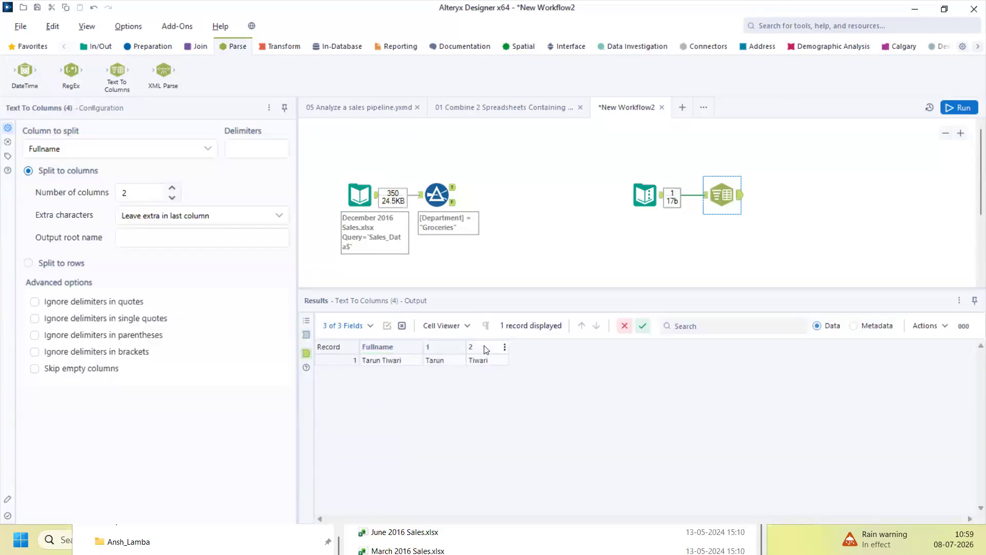
pyautogui.moveTo(434, 361); pyautogui.dragTo(491, 365)
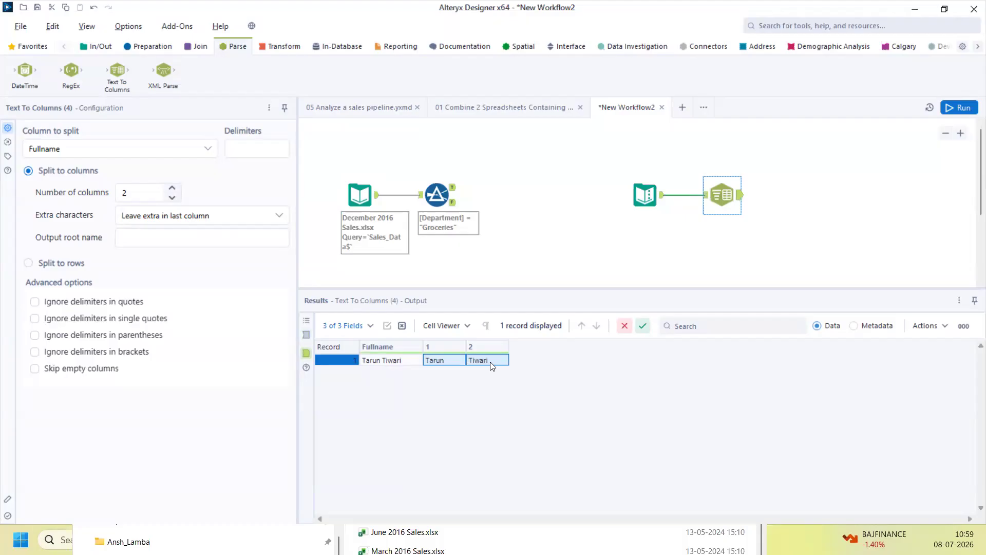
# Enter a second, hyphenated full name in row 2 of the Text Input table and rerun
pyautogui.click(644, 194)
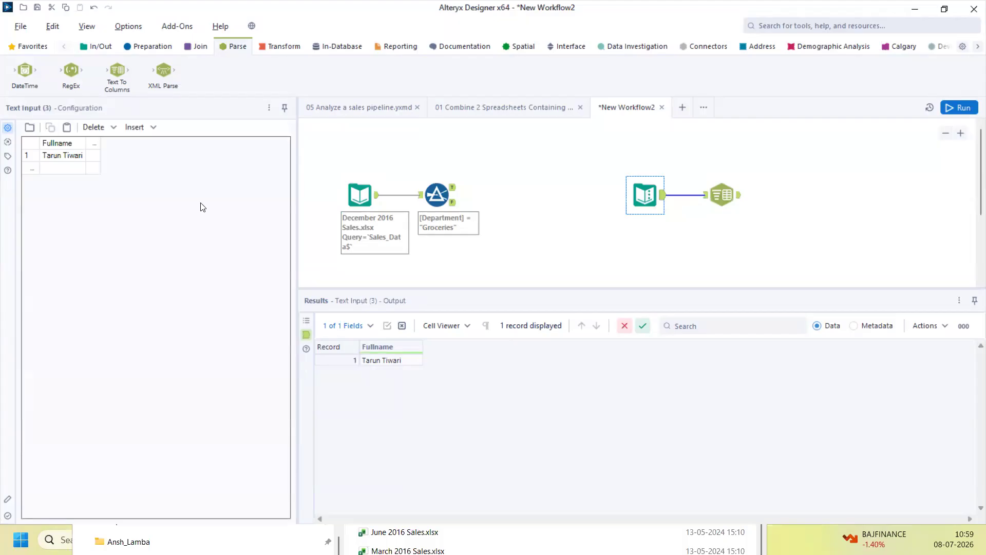
pyautogui.click(63, 170)
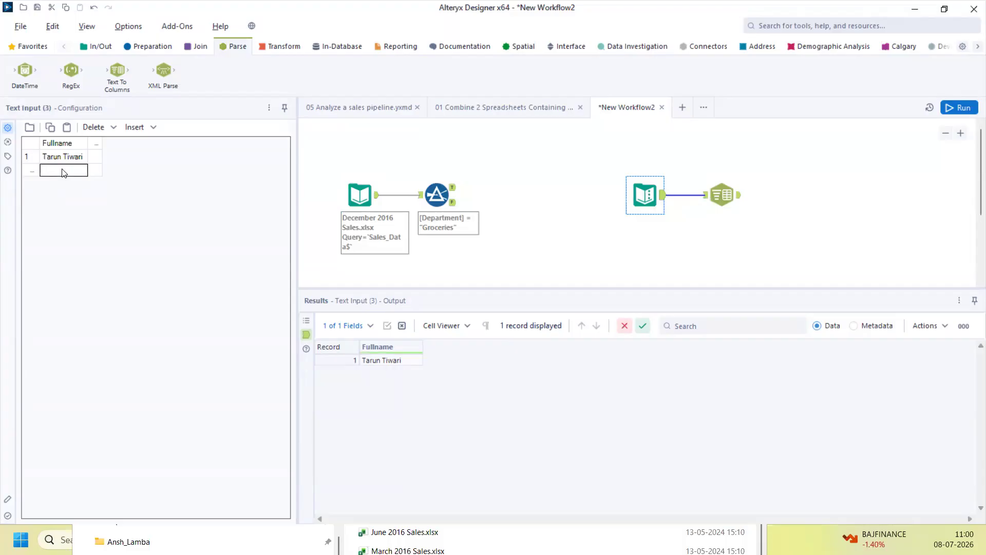
pyautogui.press('BackSpace')
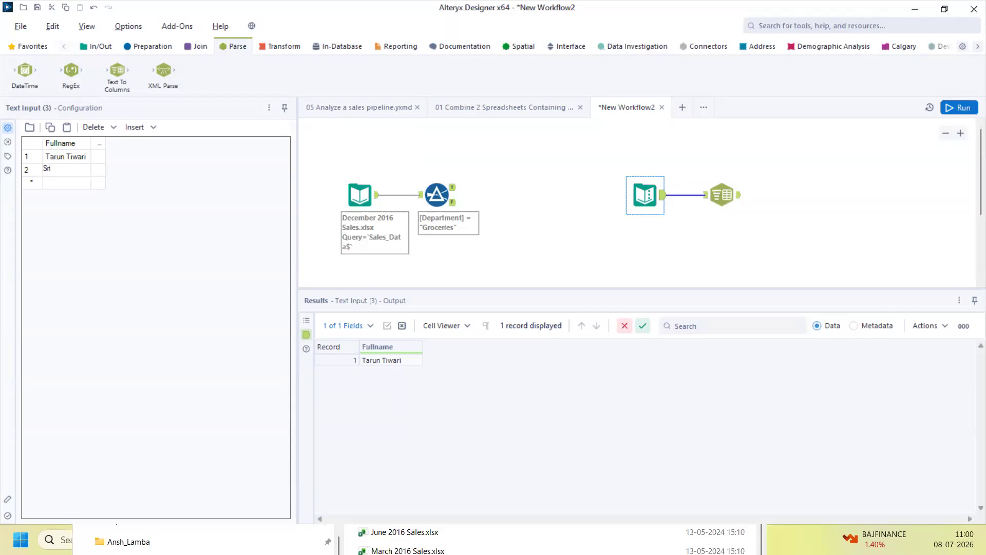
pyautogui.click(949, 110)
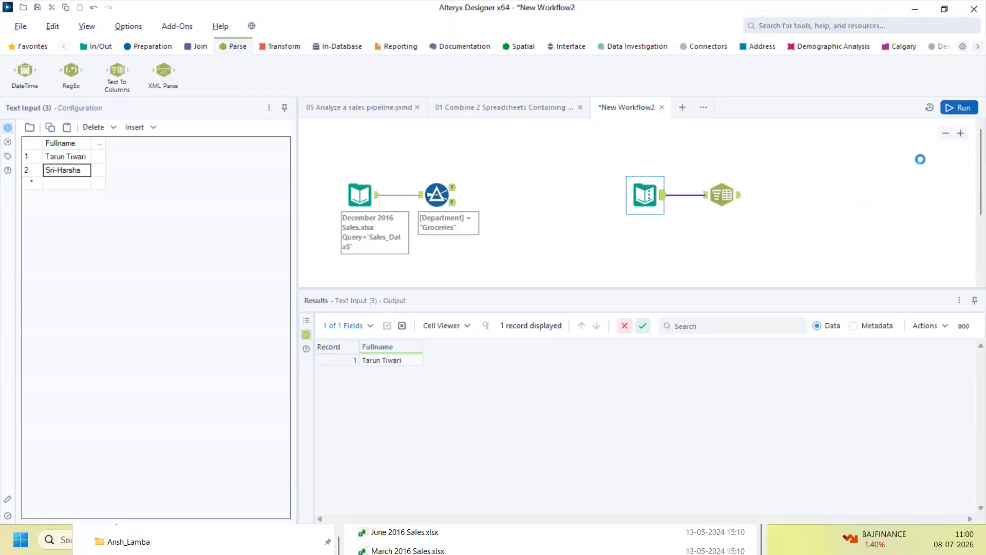
pyautogui.click(738, 201)
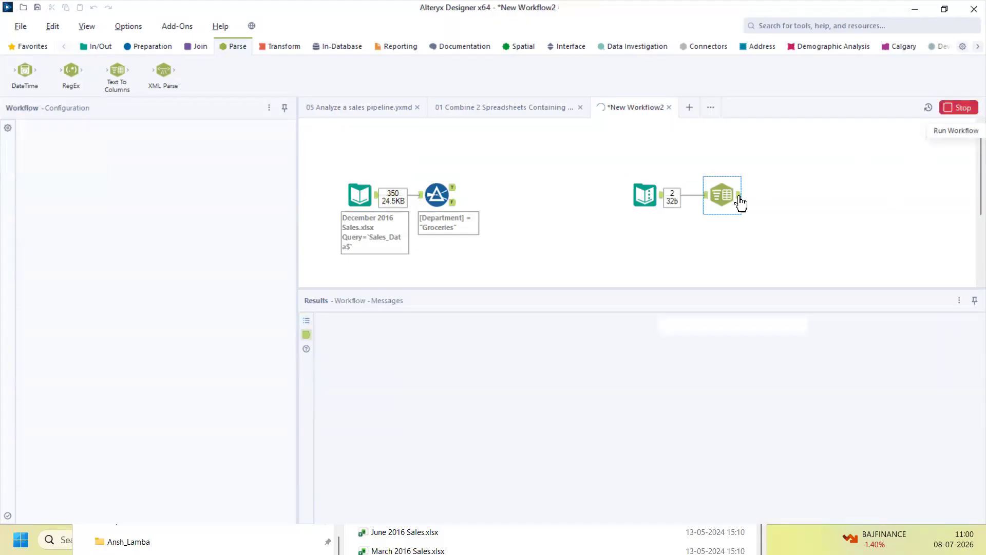
# Check the hyphenated name's [Null] split result and select the Text To Columns step
pyautogui.moveTo(448, 376); pyautogui.dragTo(494, 372)
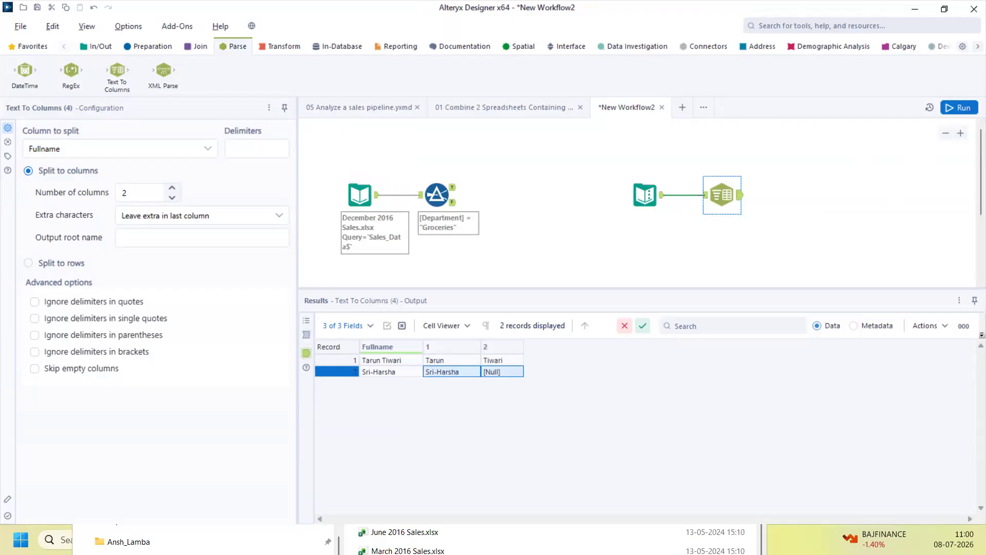
pyautogui.keyDown('ctrl'); pyautogui.click(657, 208); pyautogui.keyUp('ctrl')
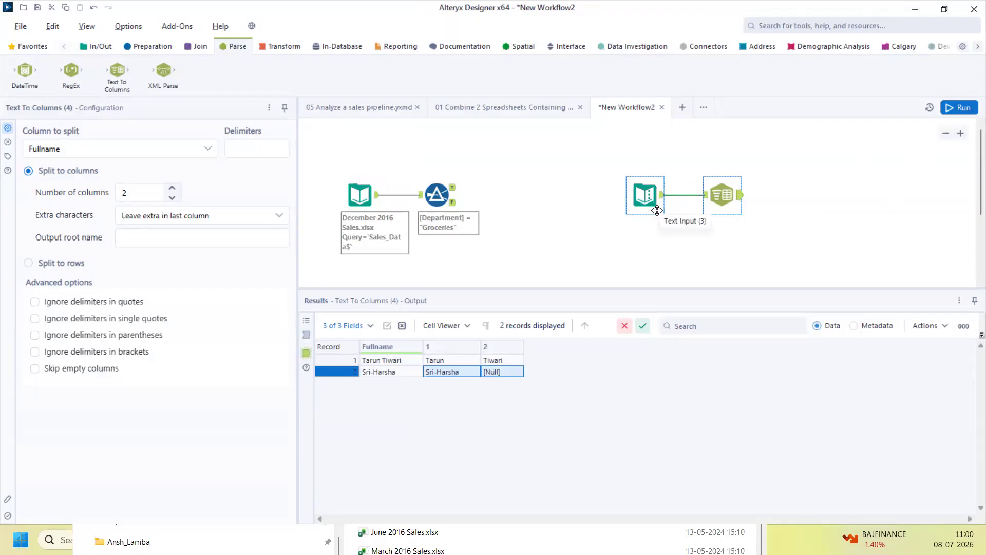
pyautogui.click(745, 203)
# Change the Text To Columns delimiter to a hyphen, rerun, and confirm the name splits into columns 1 and 2
pyautogui.click(259, 152)
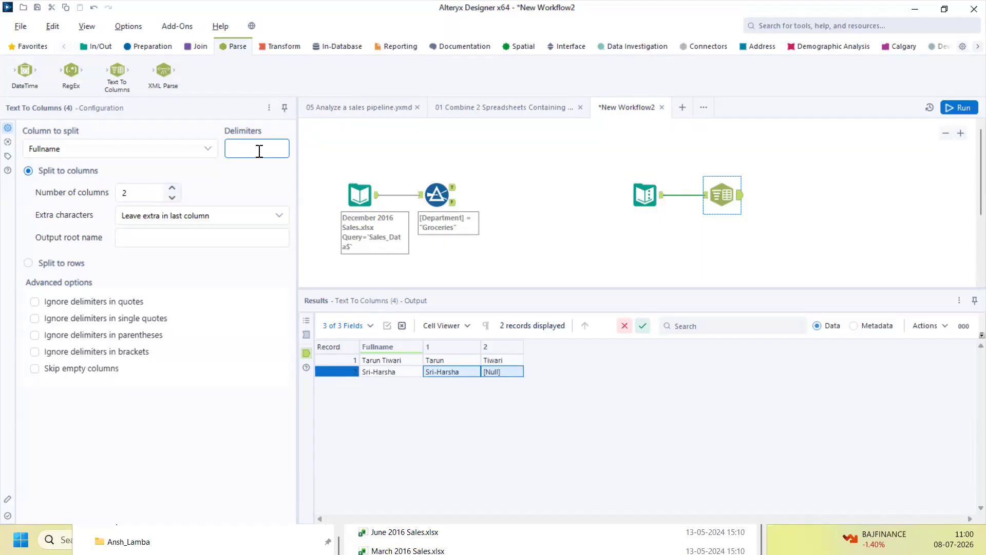
pyautogui.write('-')
pyautogui.click(955, 110)
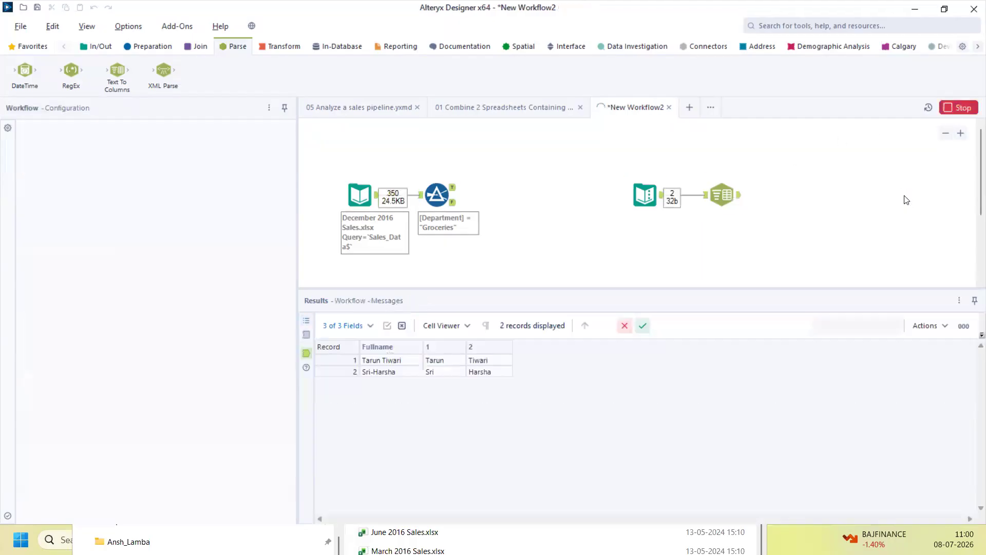
pyautogui.moveTo(443, 360); pyautogui.dragTo(493, 400)
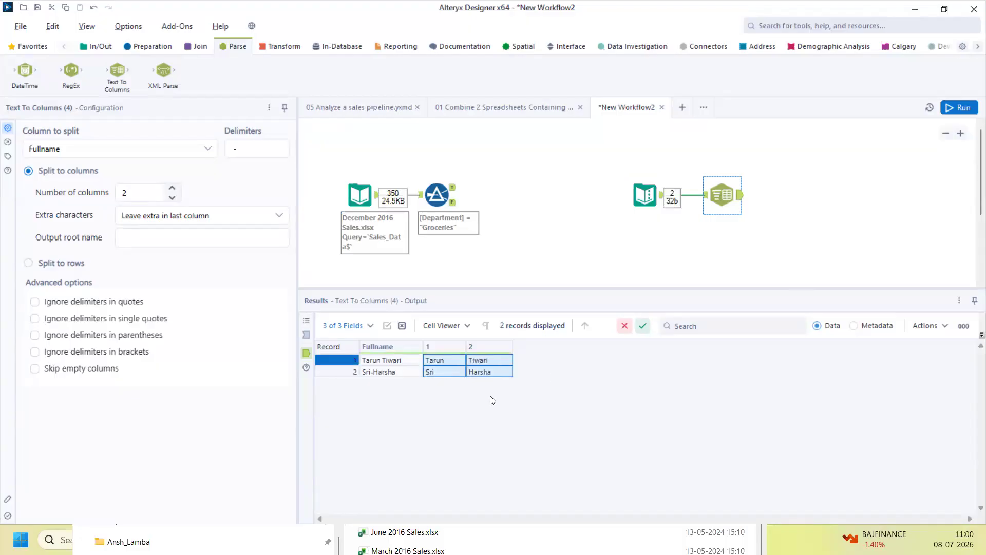
pyautogui.click(633, 200)
# Enter Sri&Giri as the third Fullname row in the Text Input table
pyautogui.click(74, 183)
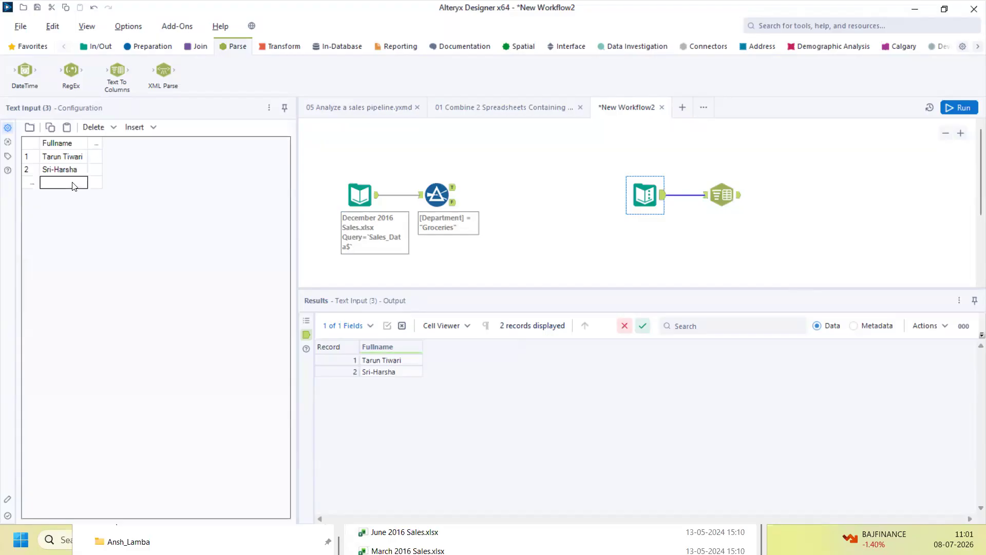
pyautogui.write('S')
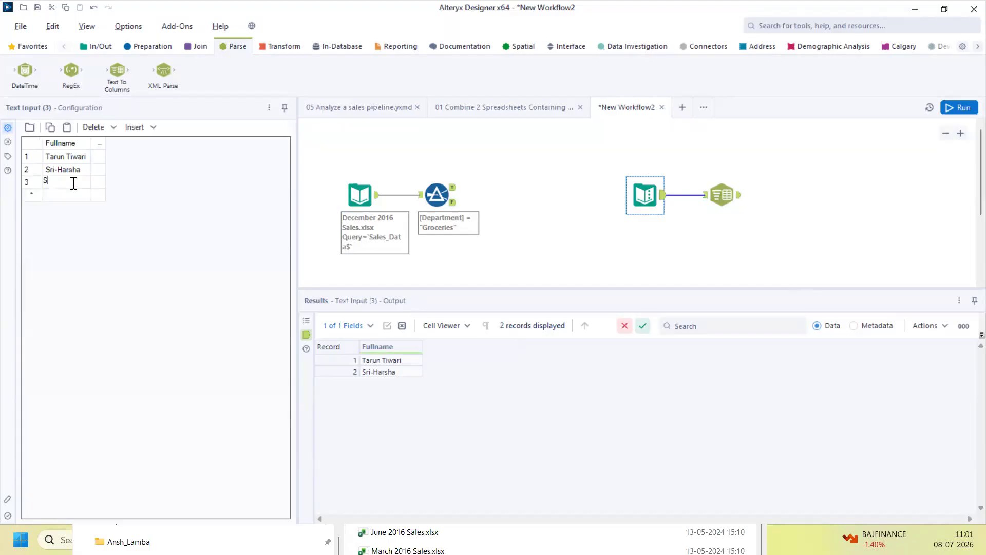
pyautogui.write('ri')
pyautogui.write('&Giri')
# Rerun and confirm that record 3, Sri&Giri, stays whole in column 1 with [Null] in column 2
pyautogui.click(945, 109)
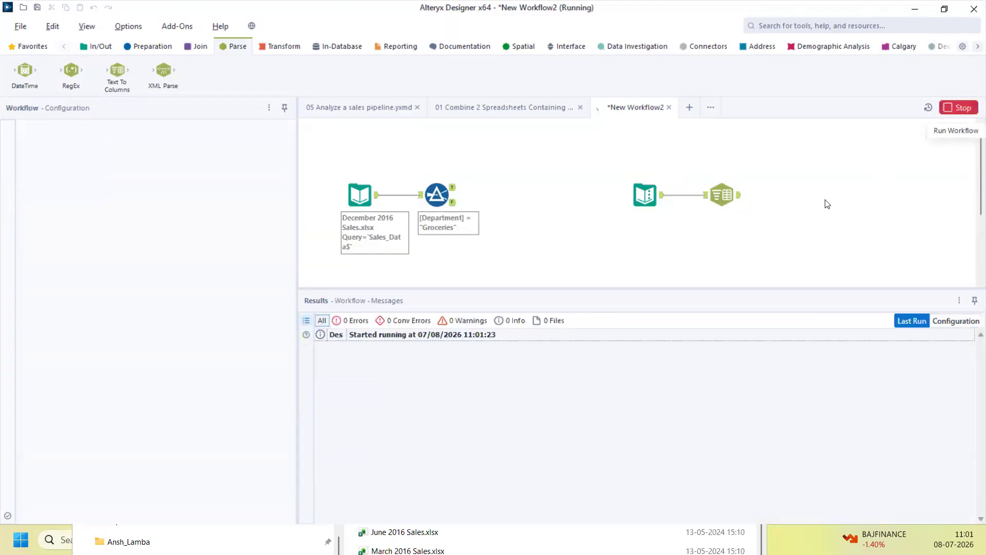
pyautogui.click(739, 203)
pyautogui.click(477, 385)
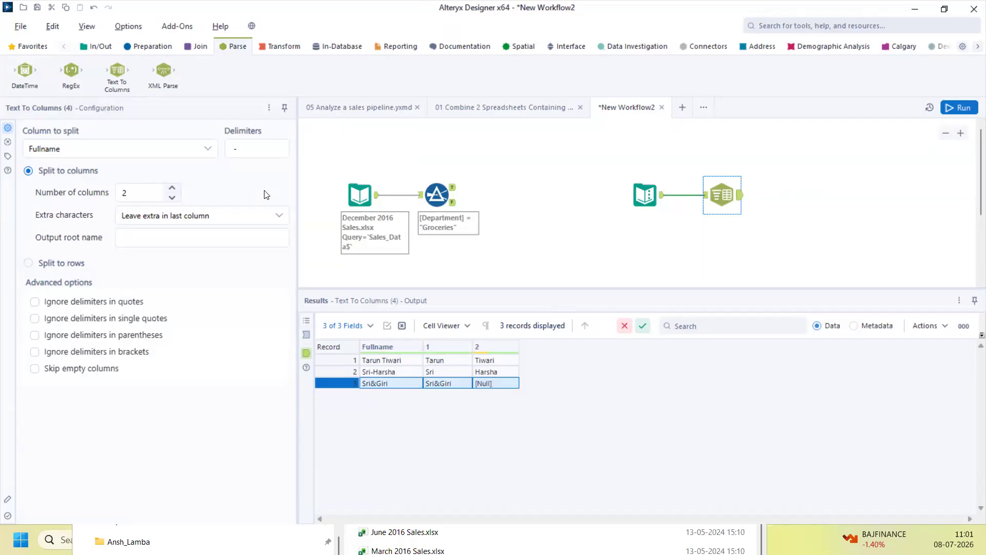
# Add & to the Text To Columns delimiters (now -&) and rerun so all three names split
pyautogui.click(264, 145)
pyautogui.write('&')
pyautogui.click(950, 107)
pyautogui.click(742, 202)
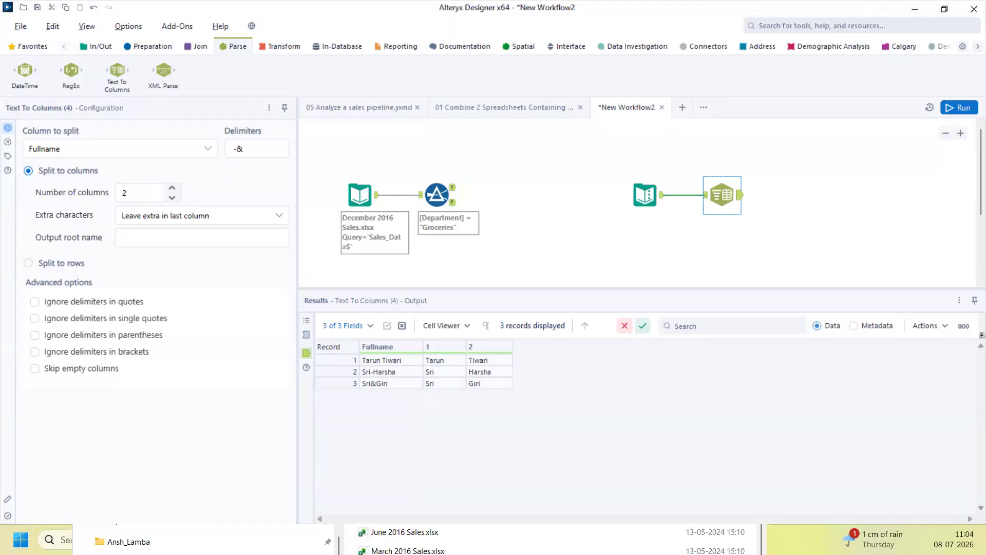
pyautogui.click(376, 195)
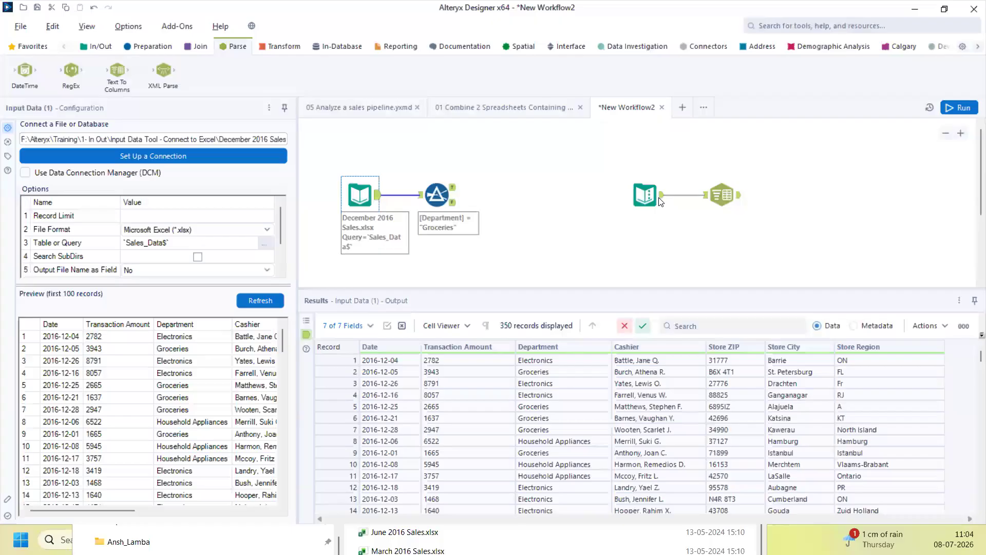
pyautogui.click(661, 202)
pyautogui.moveTo(369, 361); pyautogui.dragTo(380, 383)
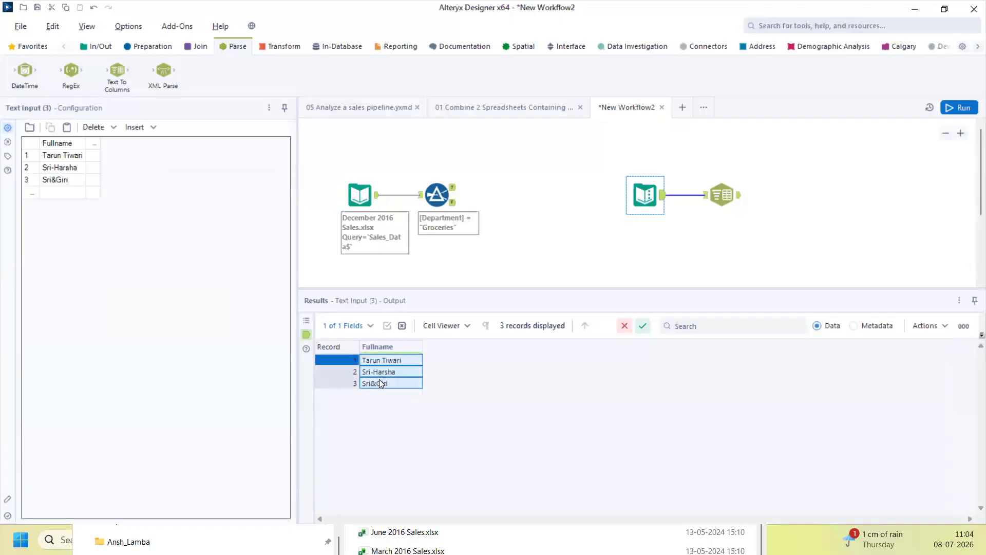
pyautogui.click(738, 194)
pyautogui.moveTo(441, 362); pyautogui.dragTo(497, 374)
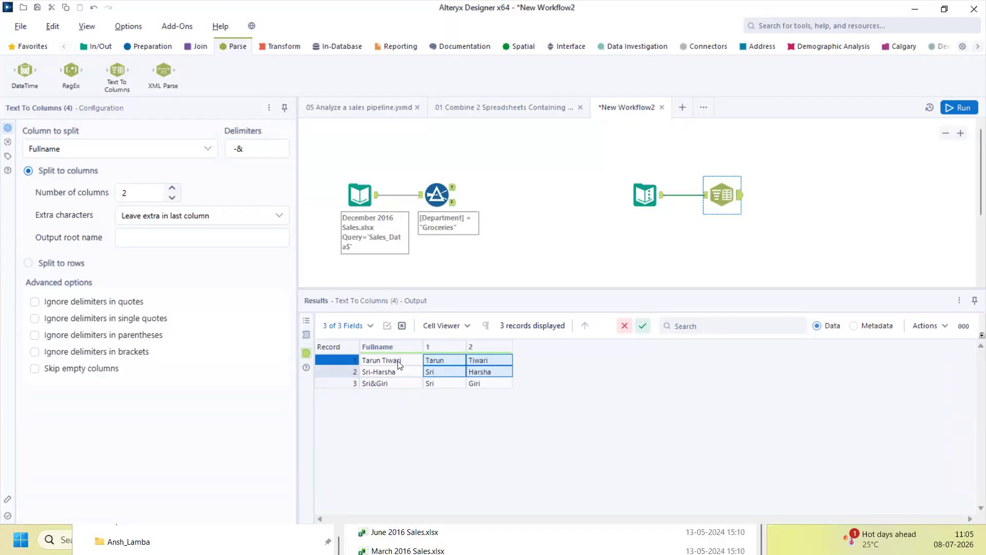
pyautogui.moveTo(385, 360); pyautogui.dragTo(386, 386)
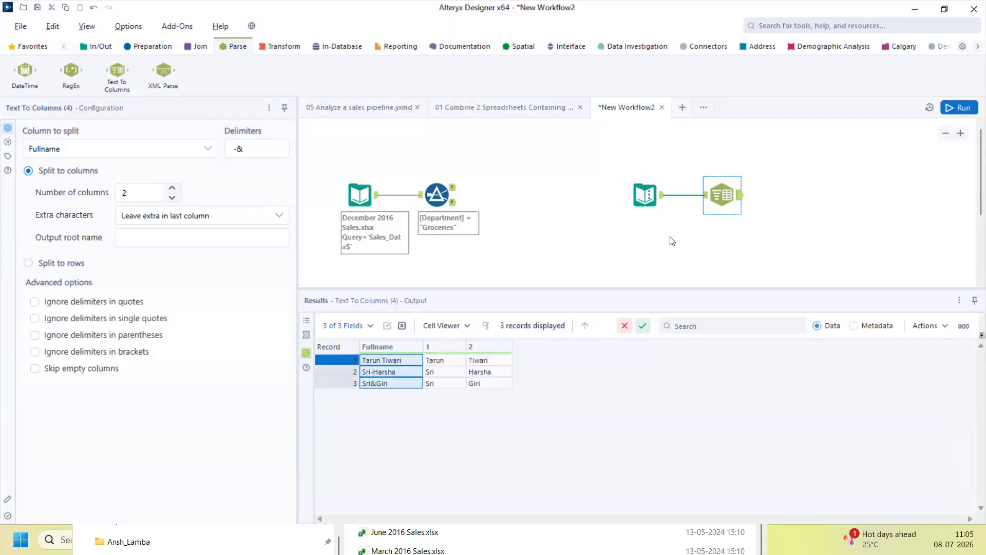
# Add a Select after Text To Columns that drops Fullname and renames 1 and 2 to First Name and Last Name, then run
pyautogui.click(161, 48)
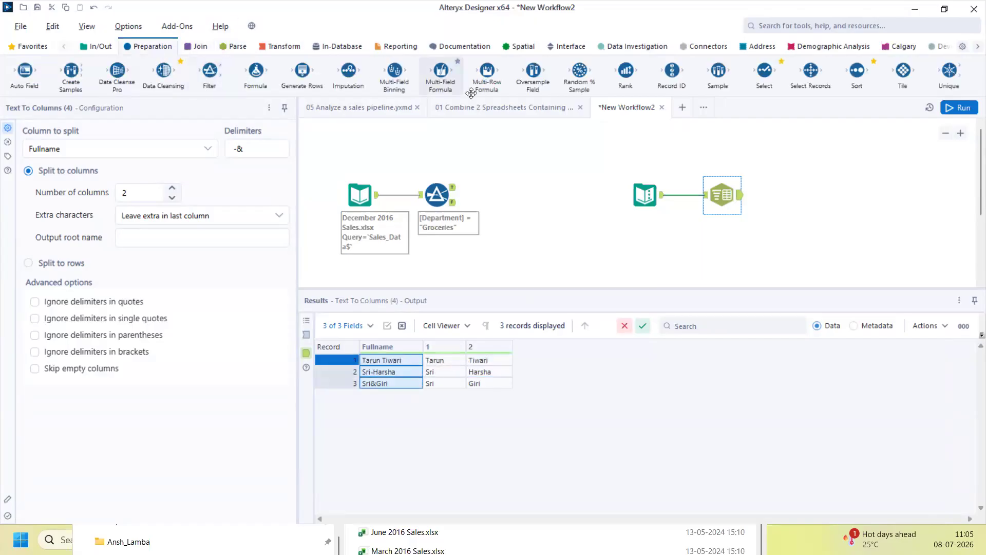
pyautogui.moveTo(764, 70); pyautogui.dragTo(781, 194)
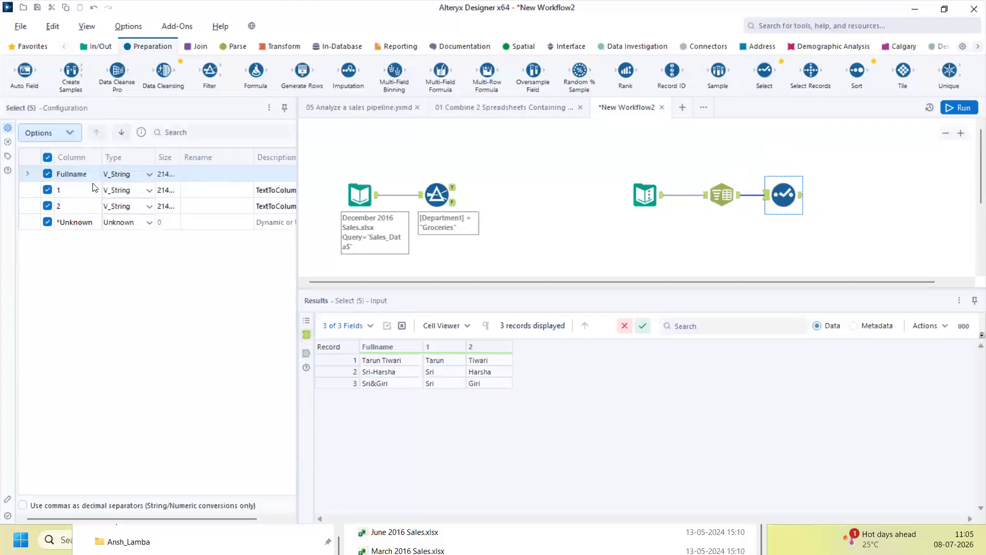
pyautogui.click(48, 175)
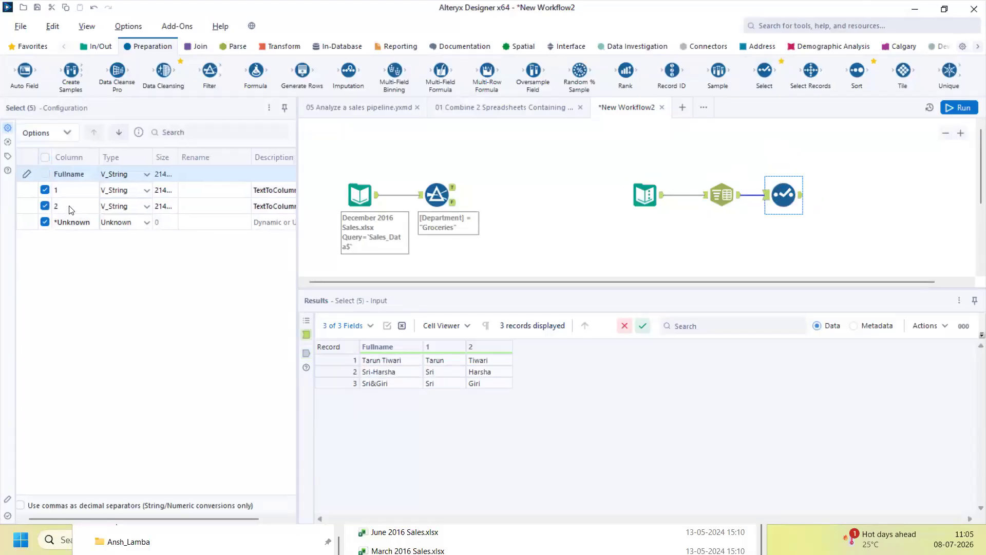
pyautogui.click(195, 194)
pyautogui.write('First ')
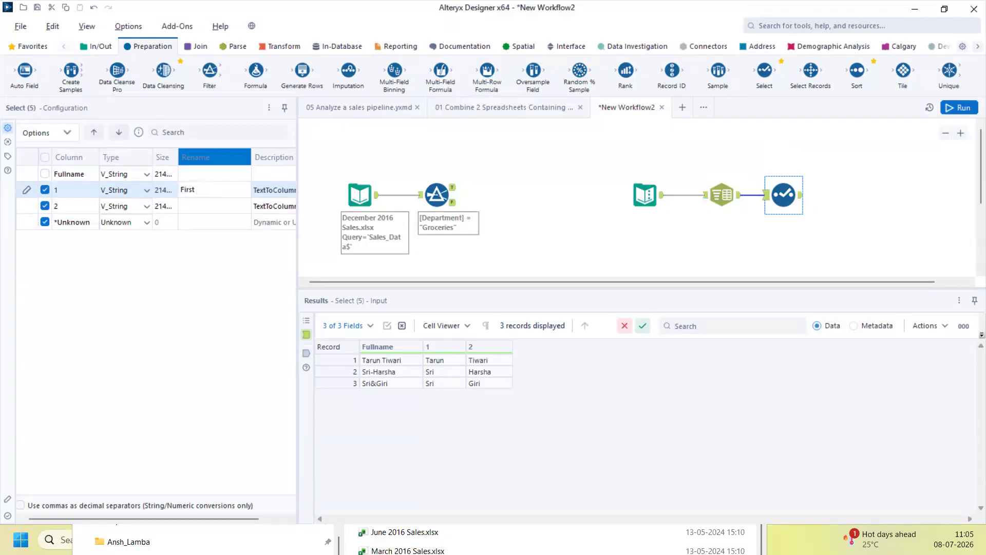
pyautogui.write('Name')
pyautogui.click(202, 206)
pyautogui.write('La')
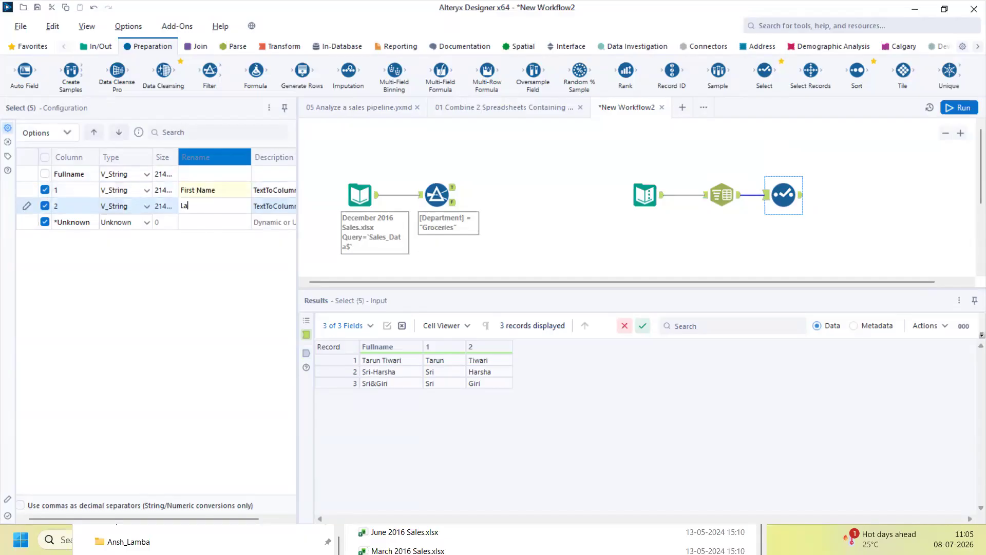
pyautogui.write('st Name')
pyautogui.click(947, 107)
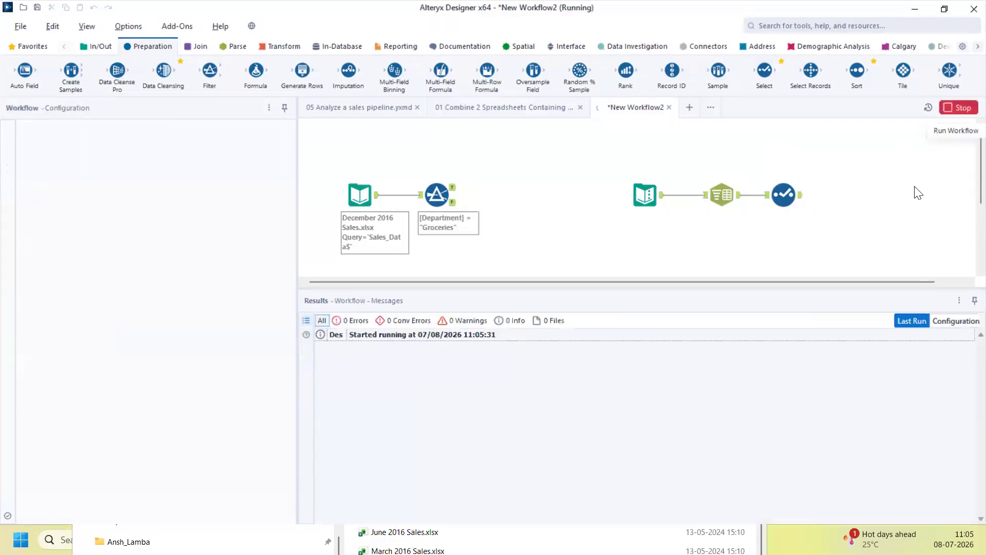
# View the Select output's First Name and Last Name columns, then the Text Input's 3 Fullname records
pyautogui.click(793, 206)
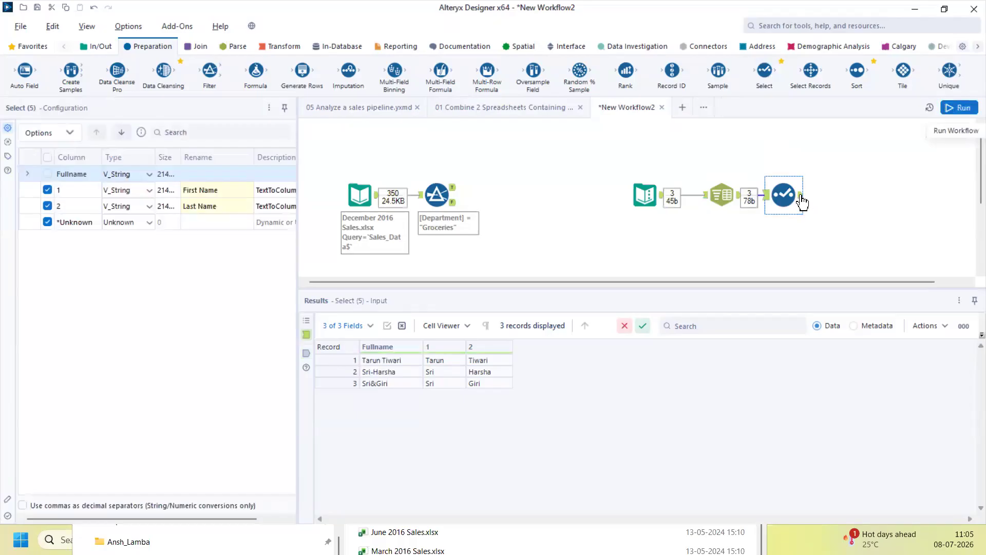
pyautogui.click(802, 197)
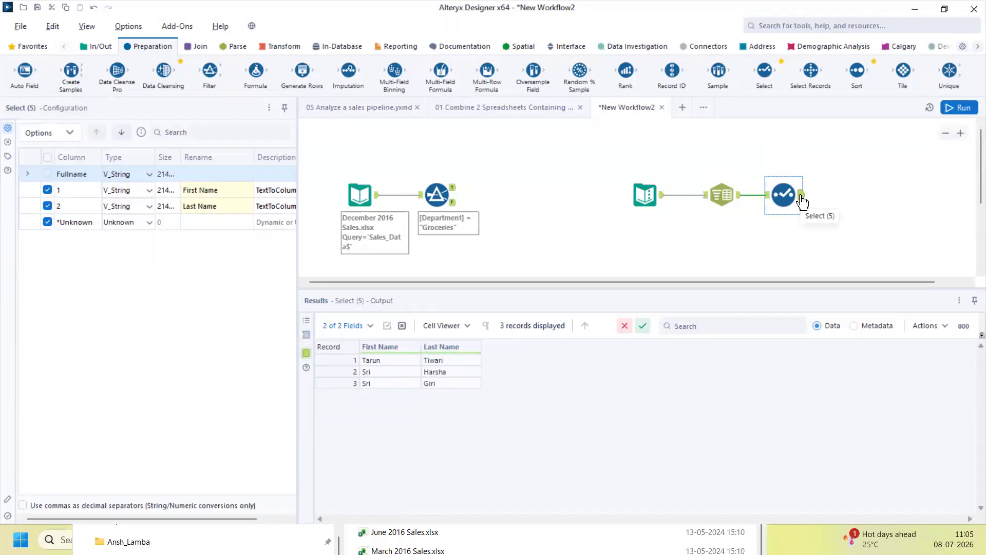
pyautogui.click(663, 203)
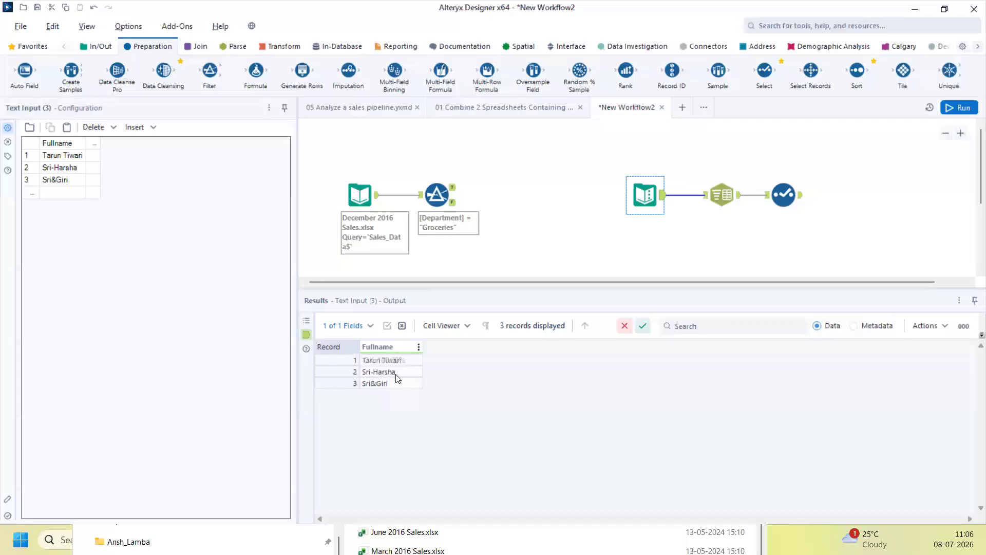
# Review the First Name output, then the December sales input and the Filter's 124 Groceries records
pyautogui.click(787, 196)
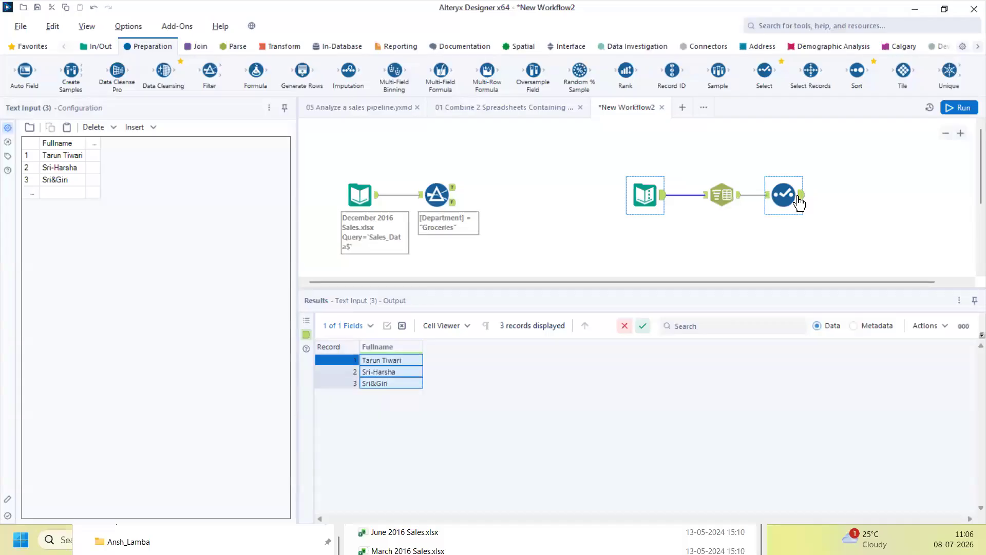
pyautogui.moveTo(386, 361); pyautogui.dragTo(384, 380)
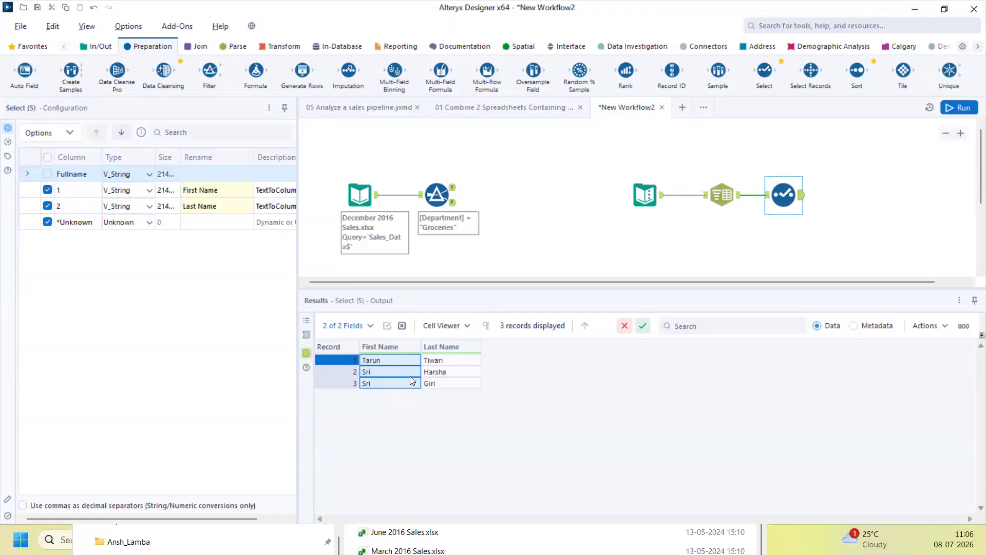
pyautogui.click(378, 201)
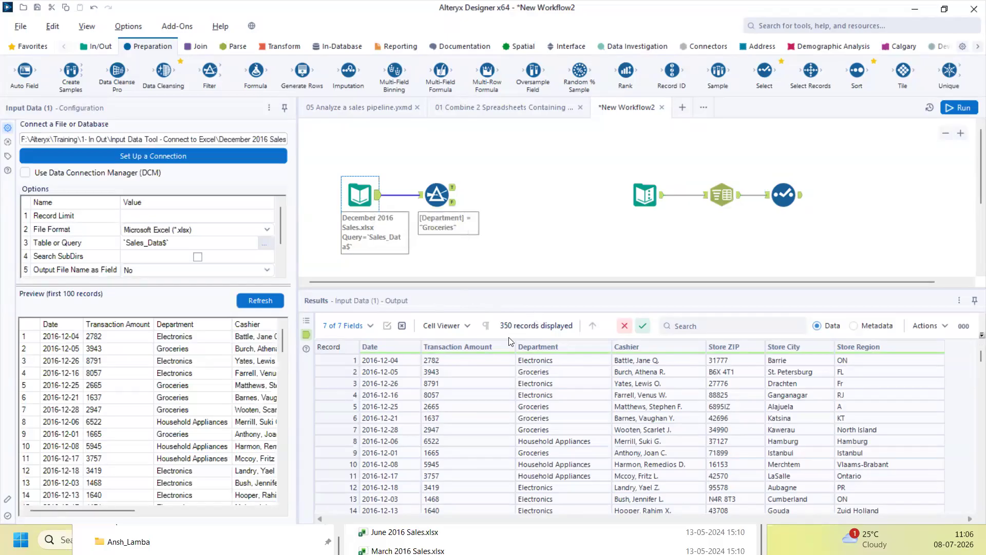
pyautogui.click(453, 189)
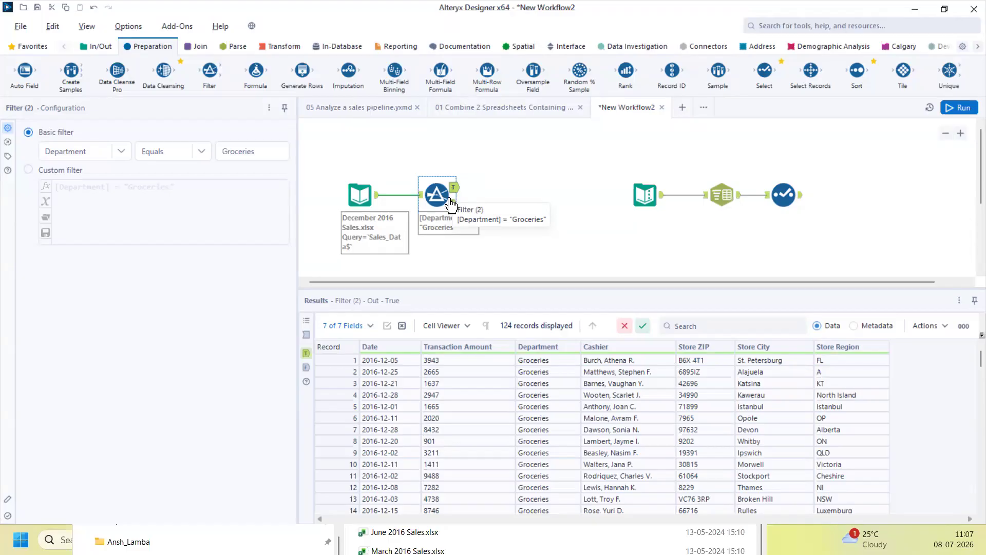
# Display the Filter's False output of 226 records, such as Electronics and Household Appliances
pyautogui.click(452, 204)
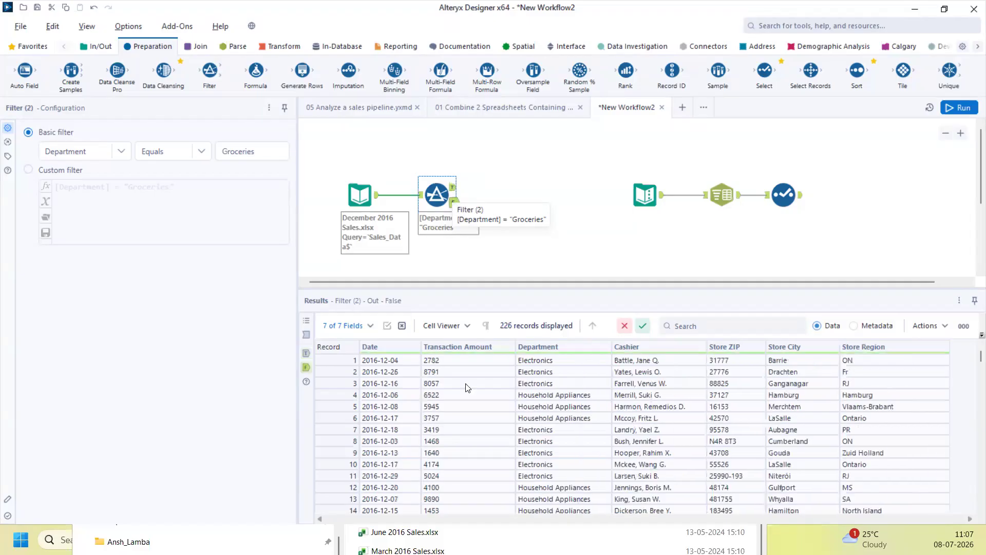
# Select the Department values of the 226 rejected rows in the Results grid
pyautogui.moveTo(541, 362); pyautogui.dragTo(545, 549)
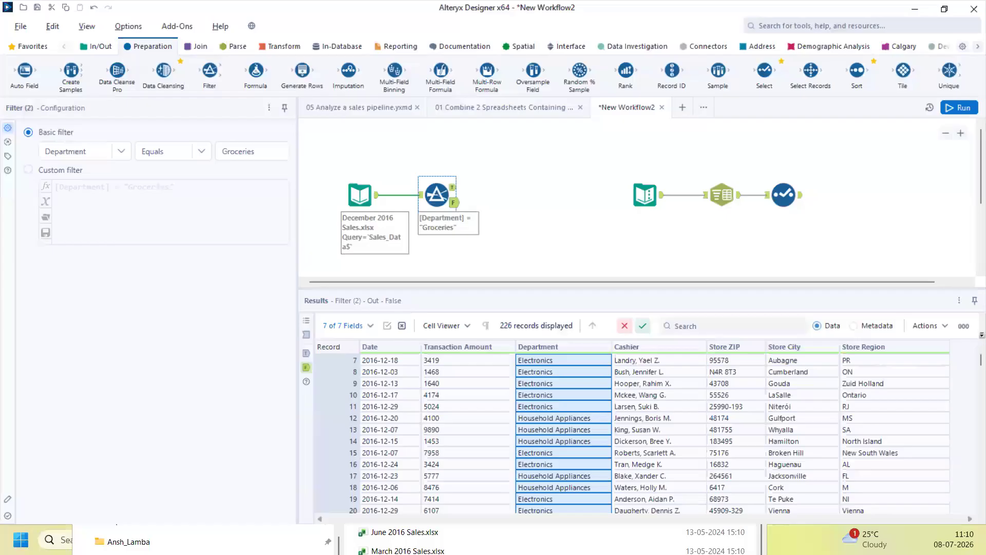
# Switch to the browser window showing WhatsApp Web
pyautogui.hotkey('alt', 'Tab')
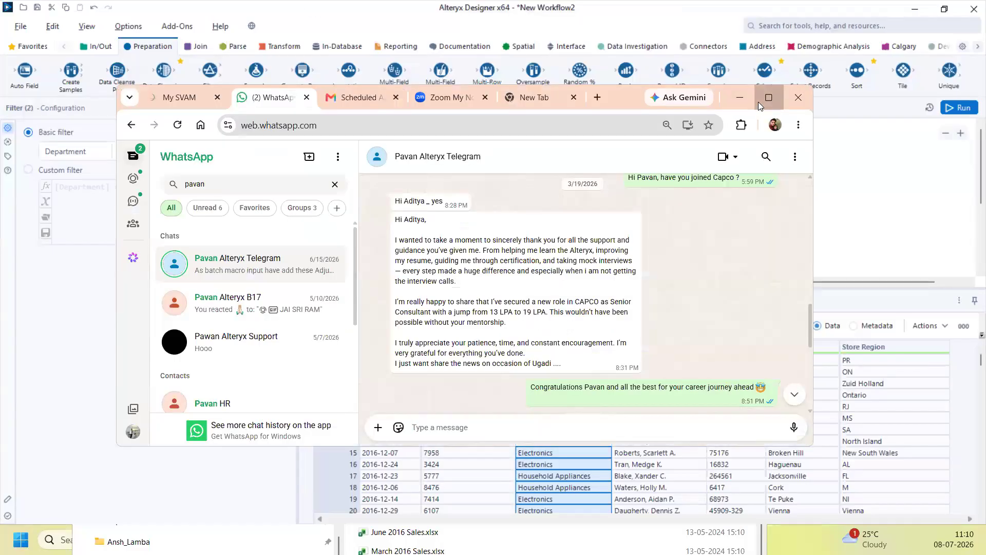
pyautogui.click(758, 102)
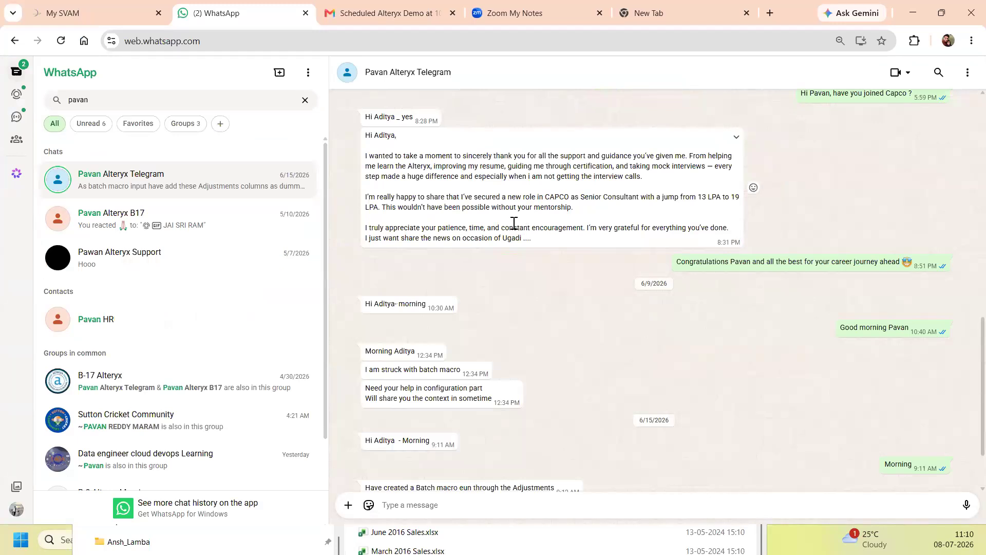
pyautogui.moveTo(366, 138); pyautogui.dragTo(557, 229)
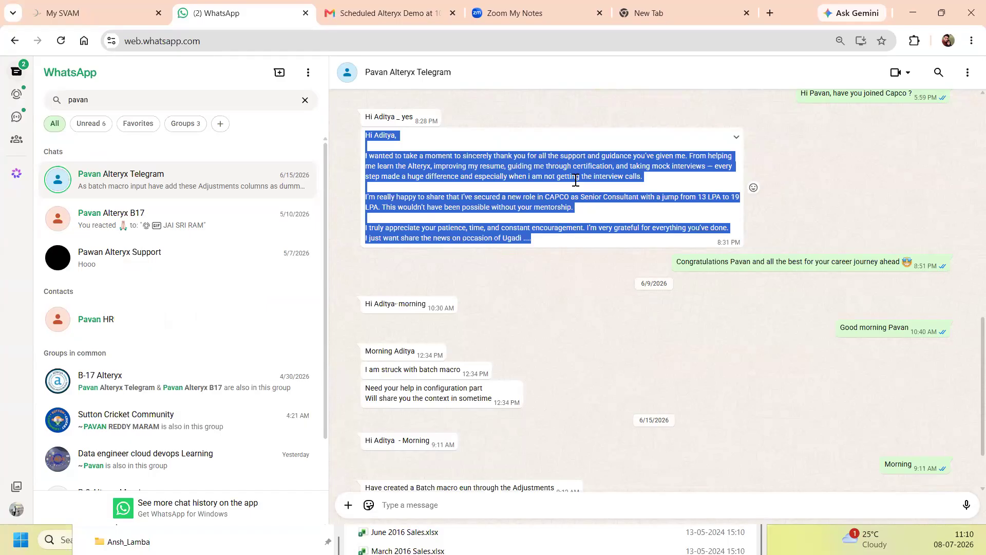
pyautogui.click(708, 198)
pyautogui.moveTo(698, 198); pyautogui.dragTo(739, 199)
pyautogui.click(381, 205)
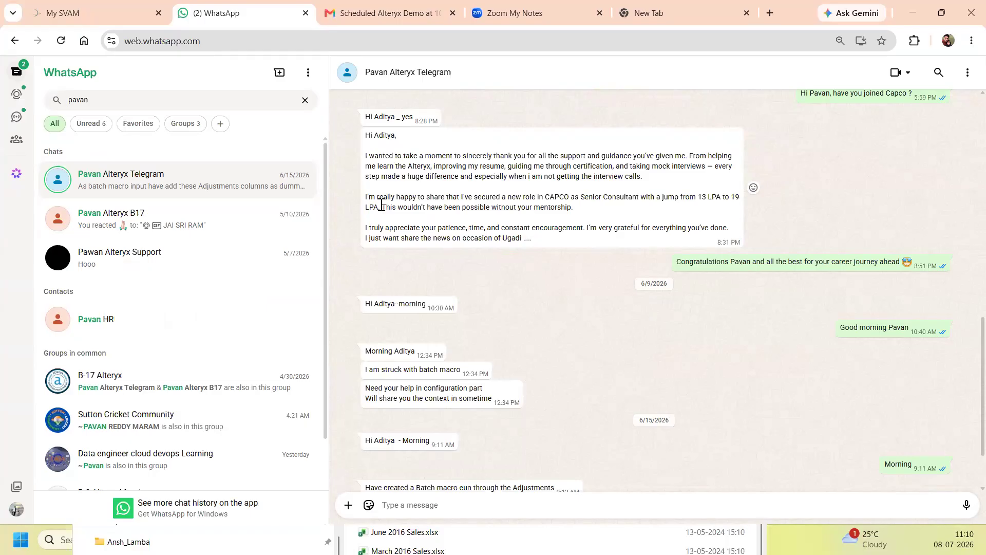
# Scroll up through the older chat history, then minimize the browser to return to Alteryx
pyautogui.scroll(7, 479, 222)
pyautogui.scroll(8, 492, 262)
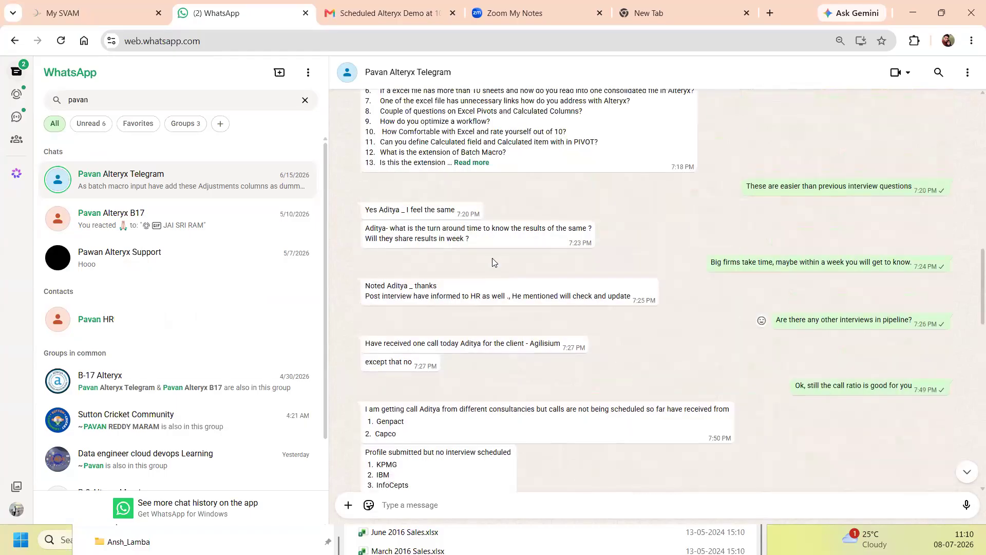
pyautogui.scroll(5, 492, 262)
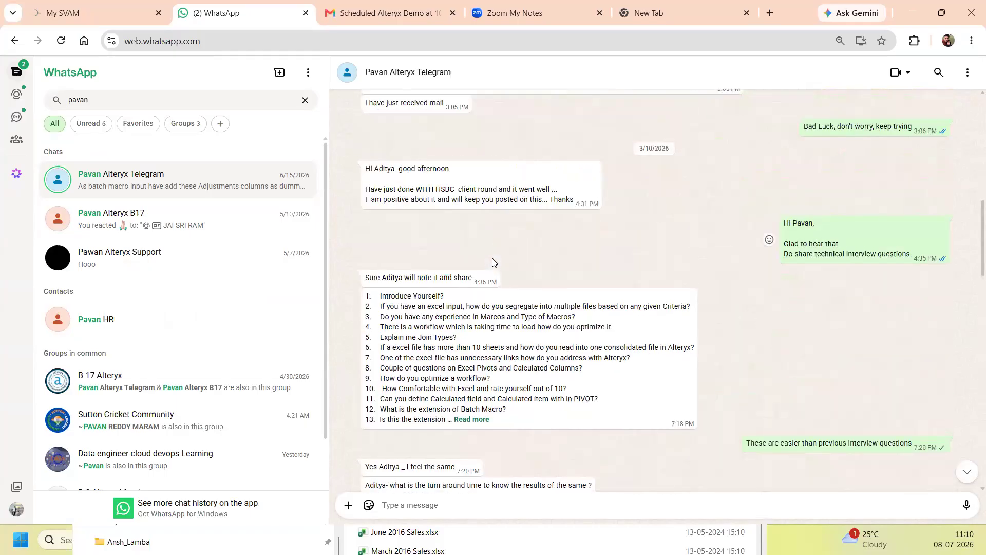
pyautogui.scroll(5, 492, 262)
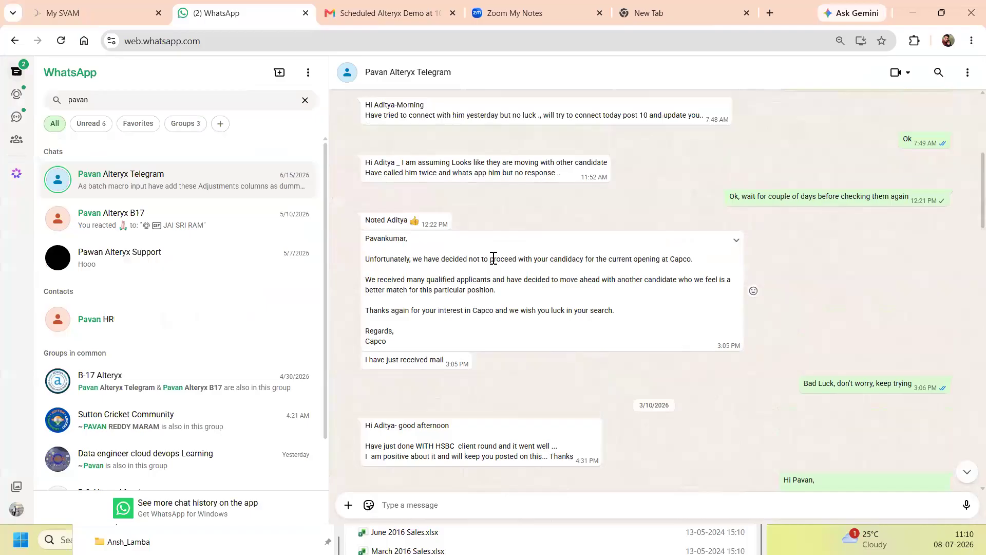
pyautogui.scroll(3, 493, 258)
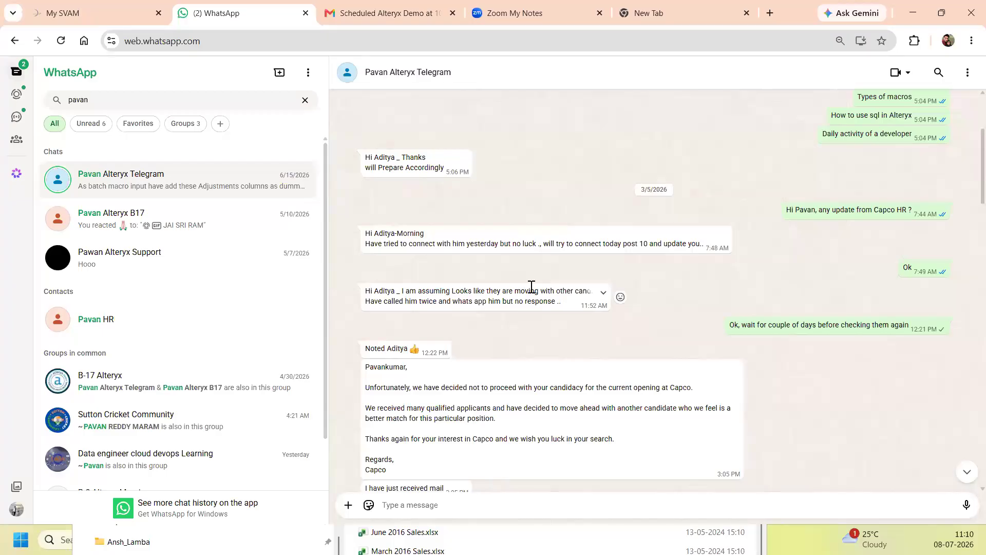
pyautogui.scroll(3, 533, 315)
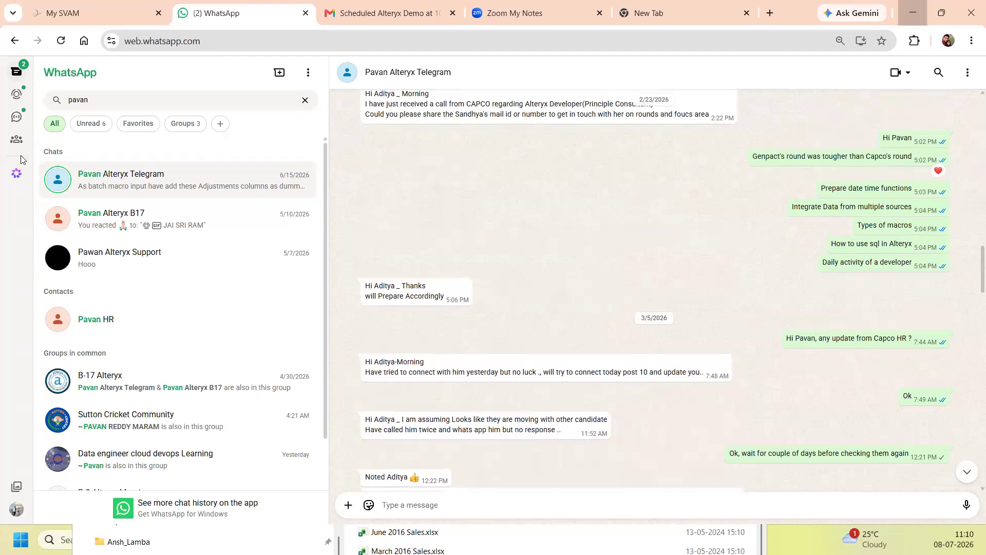
pyautogui.click(913, 13)
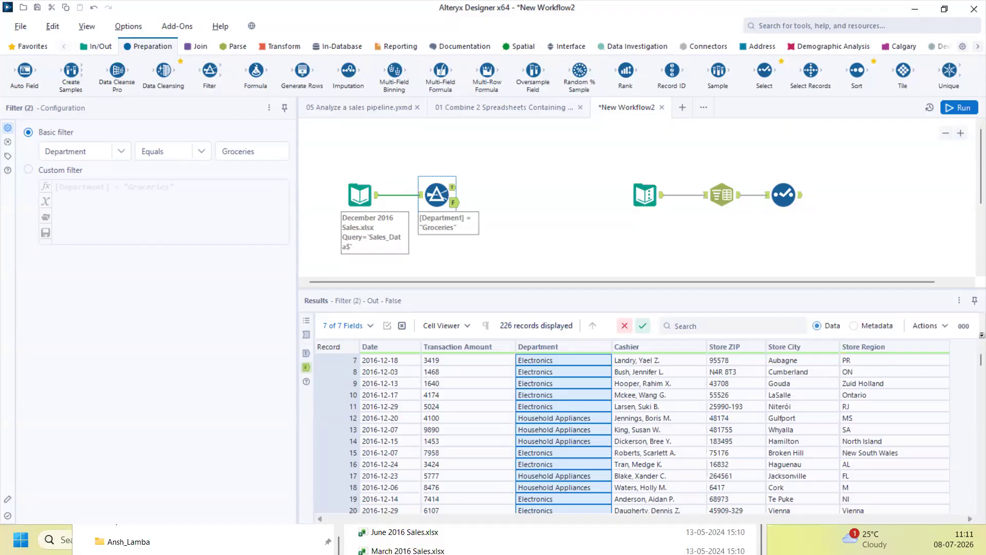
# Switch from the Filter's False output back to the WhatsApp Web window in Chrome
pyautogui.hotkey('alt', 'Tab')
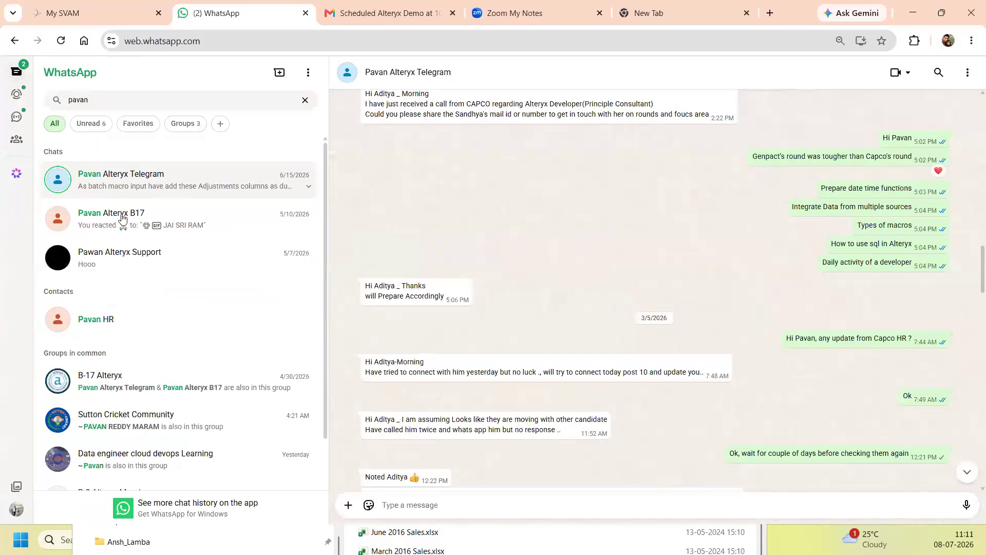
# Open the second search-result chat and find the 4/15/2026 thank-you and interview-questions document messages
pyautogui.click(105, 219)
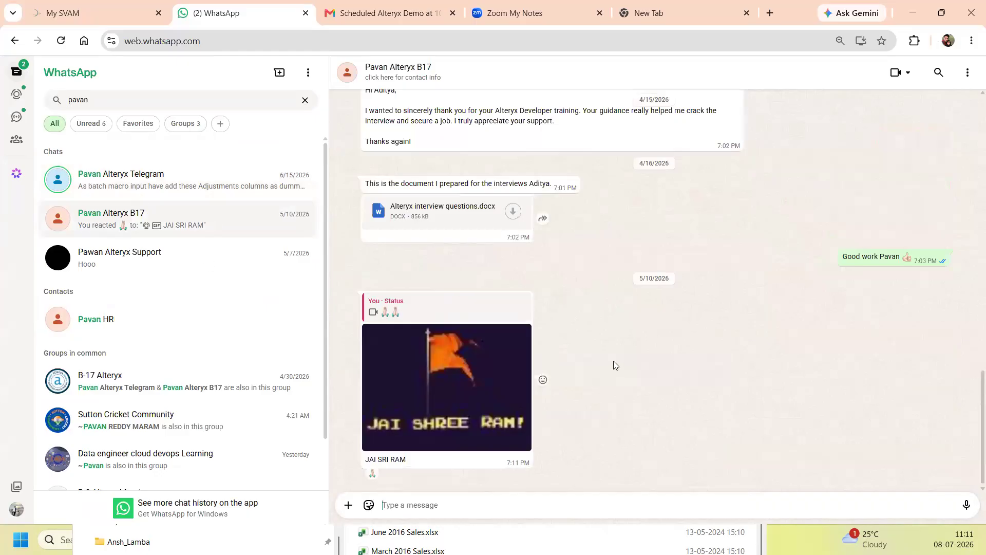
pyautogui.scroll(3, 587, 356)
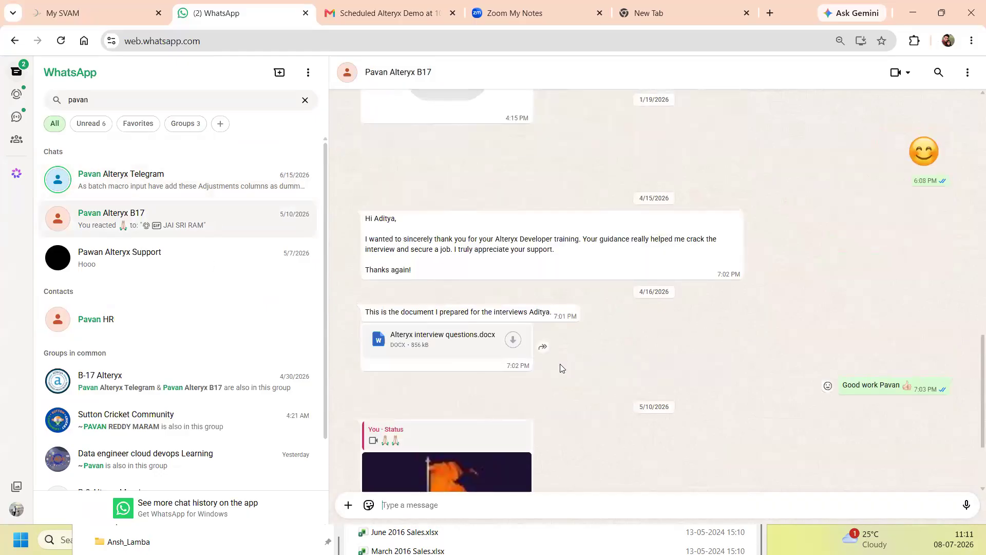
pyautogui.scroll(3, 561, 366)
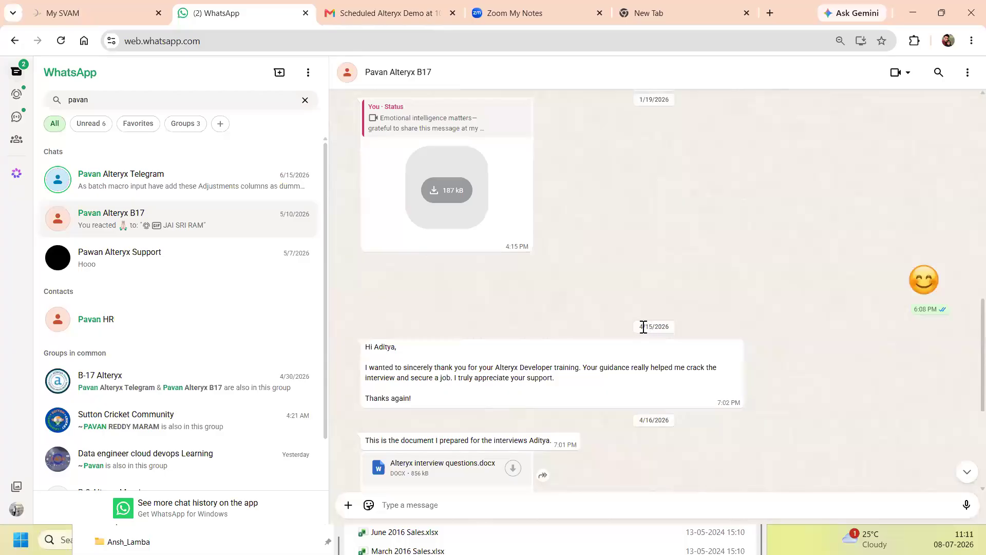
pyautogui.moveTo(643, 326); pyautogui.dragTo(665, 326)
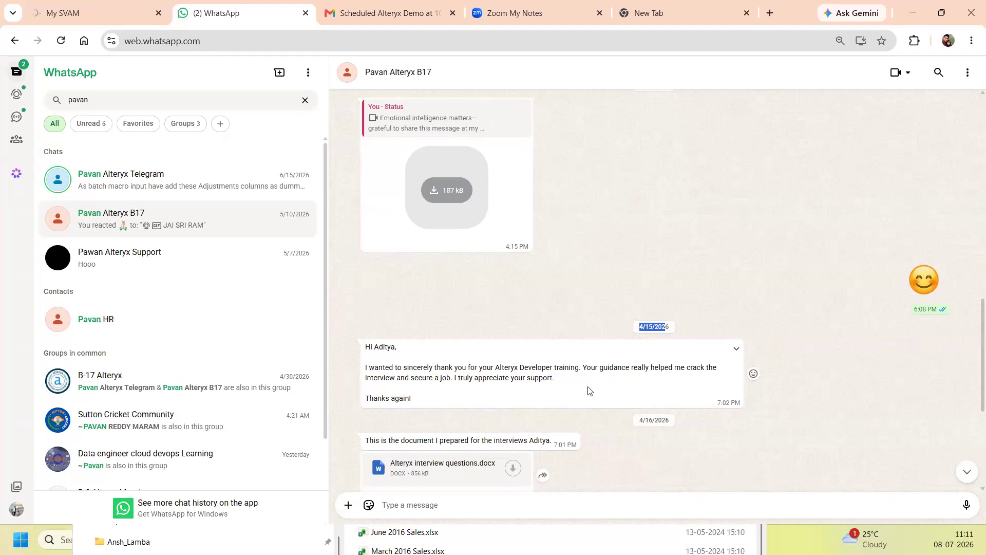
pyautogui.scroll(-3, 588, 387)
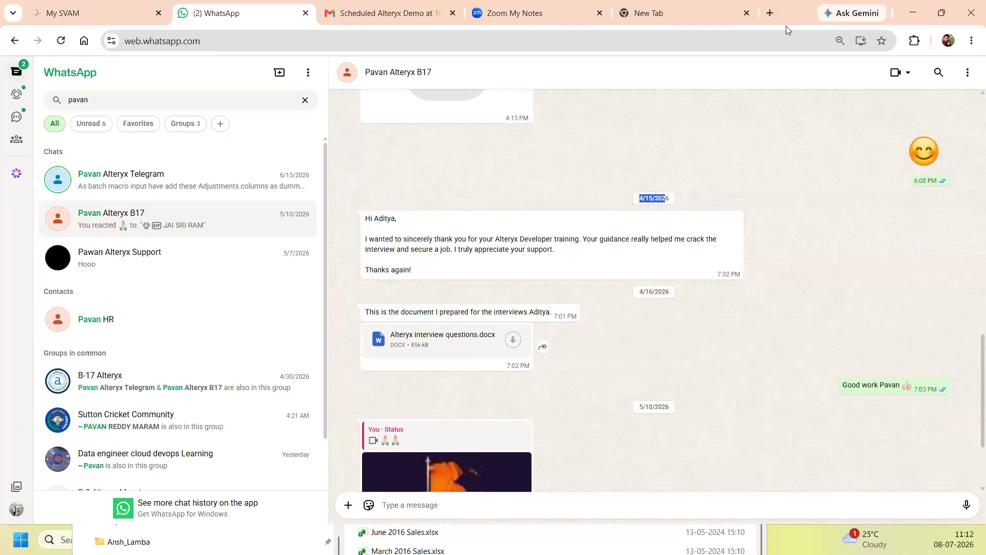
# Return to the Alteryx workflow and display the Spatial tools palette
pyautogui.hotkey('alt', 'Tab')
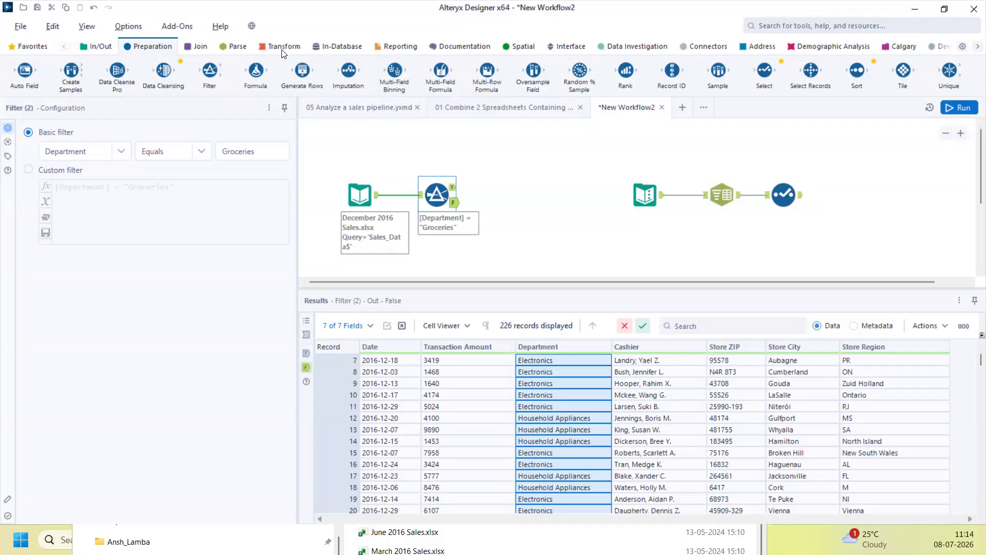
pyautogui.click(525, 47)
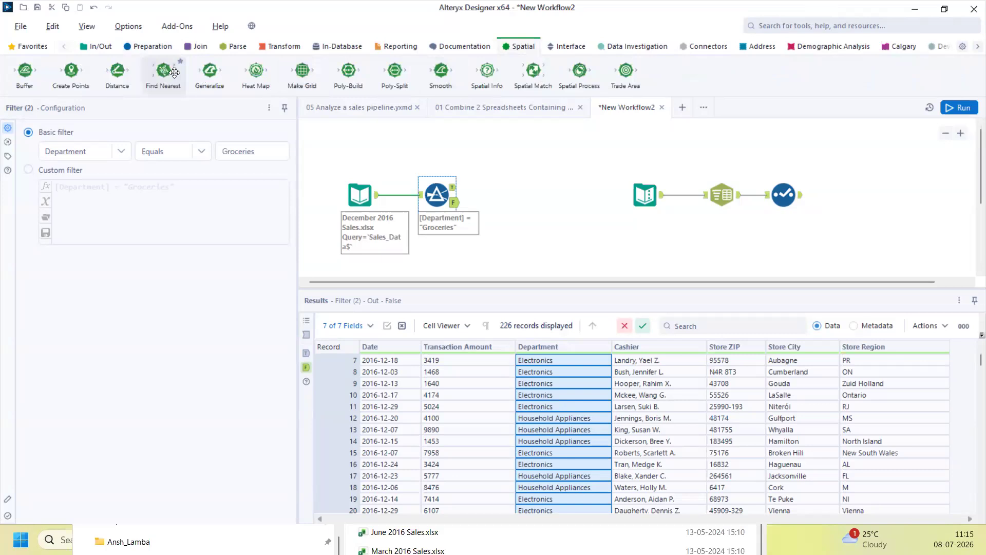